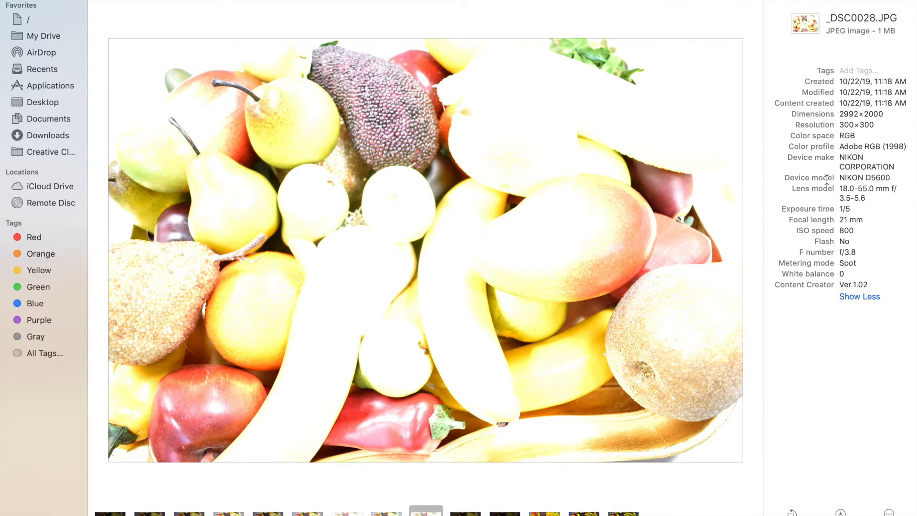
- Compare the exposure times of the bracketed fruit photos, from the overexposed _DSC0028.JPG to the darkest, _DSC0030.JPG
{"action": "left_click_drag", "start_coordinate": [854, 209], "coordinate": [831, 210]}
{"action": "left_click", "coordinate": [307, 511]}
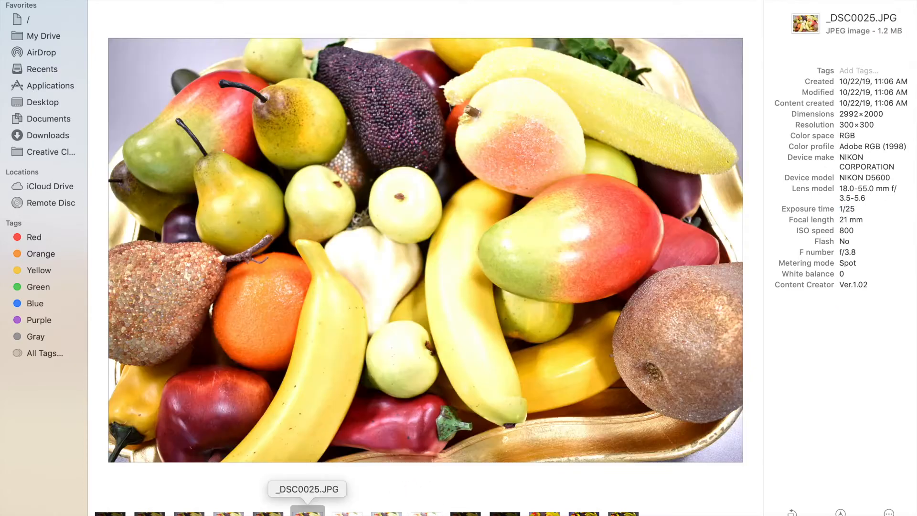
{"action": "left_click_drag", "start_coordinate": [860, 209], "coordinate": [807, 208]}
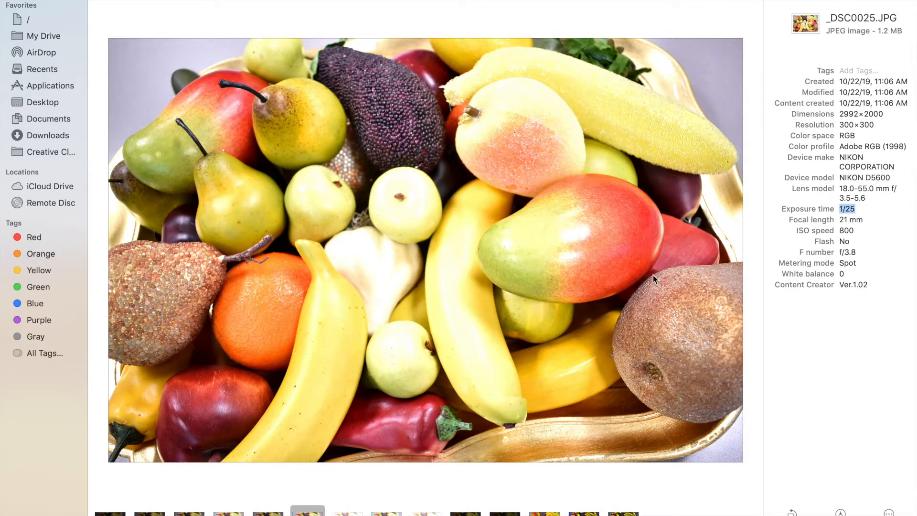
{"action": "left_click", "coordinate": [228, 511]}
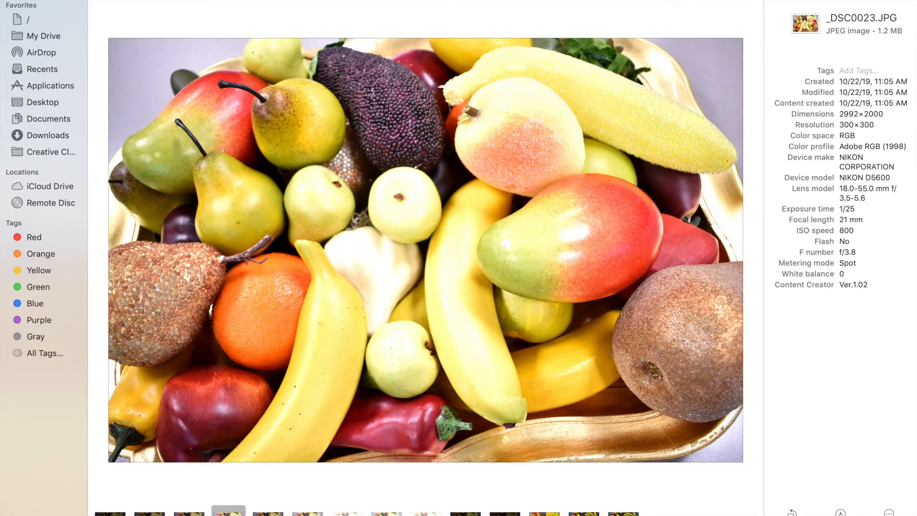
{"action": "left_click", "coordinate": [149, 511]}
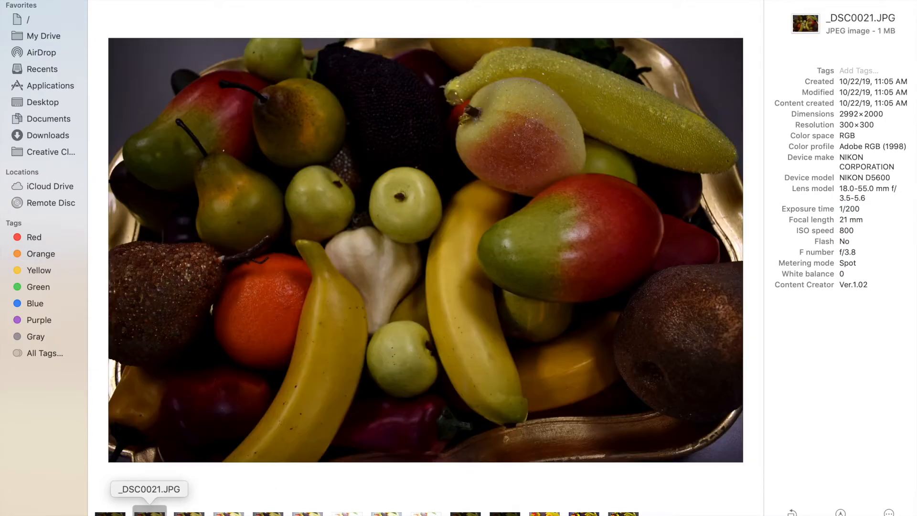
{"action": "left_click_drag", "start_coordinate": [864, 208], "coordinate": [795, 204]}
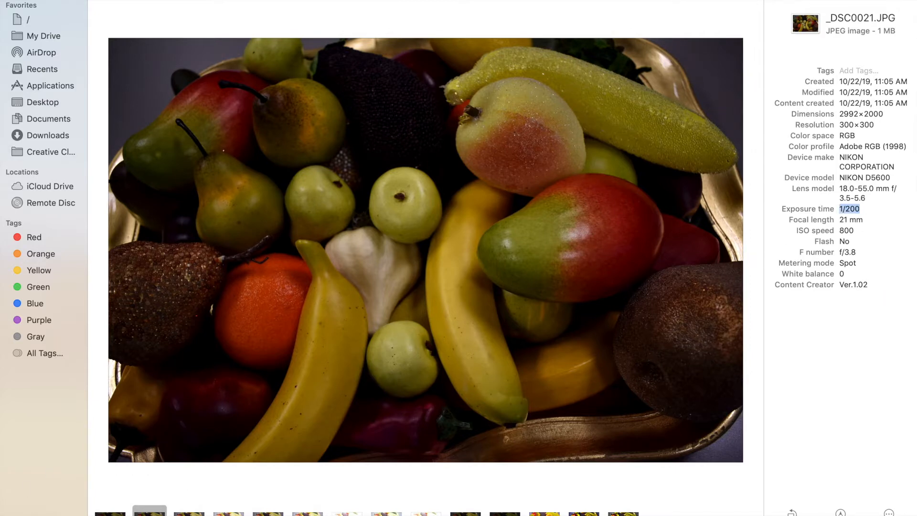
{"action": "left_click", "coordinate": [110, 511]}
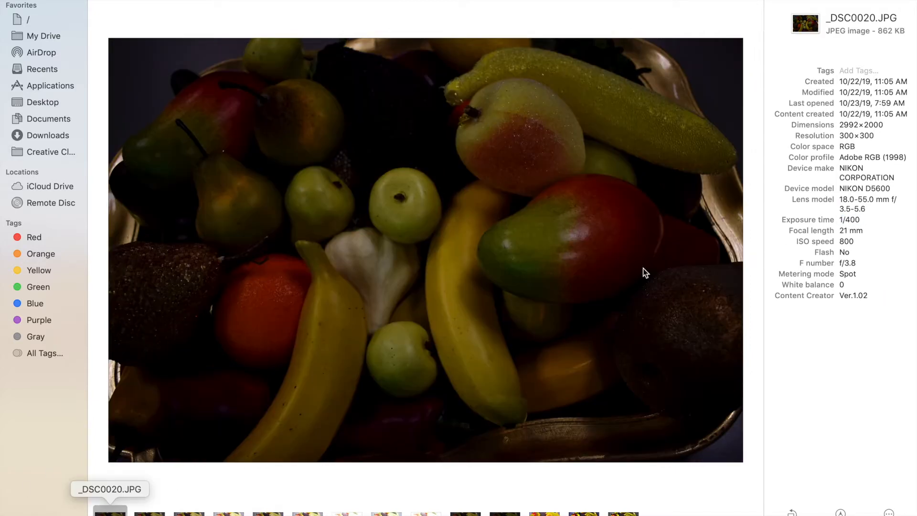
{"action": "left_click_drag", "start_coordinate": [870, 221], "coordinate": [795, 220]}
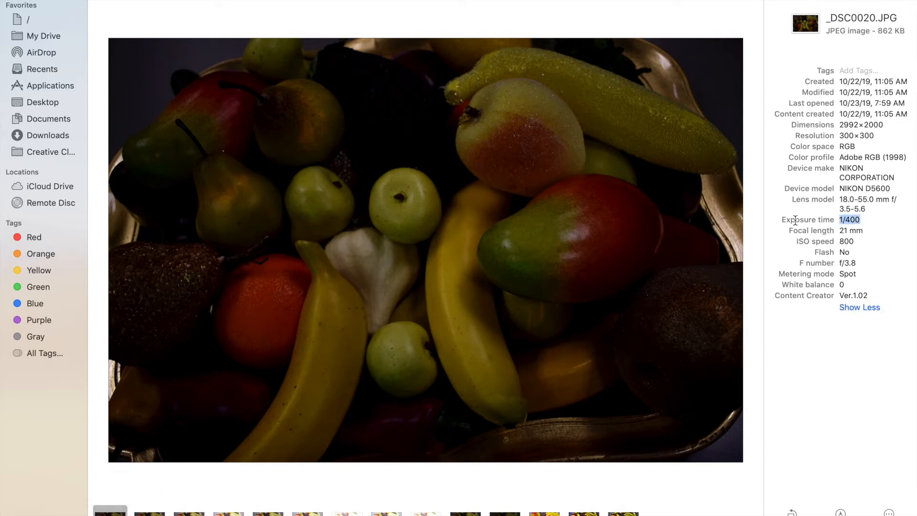
{"action": "left_click", "coordinate": [504, 511]}
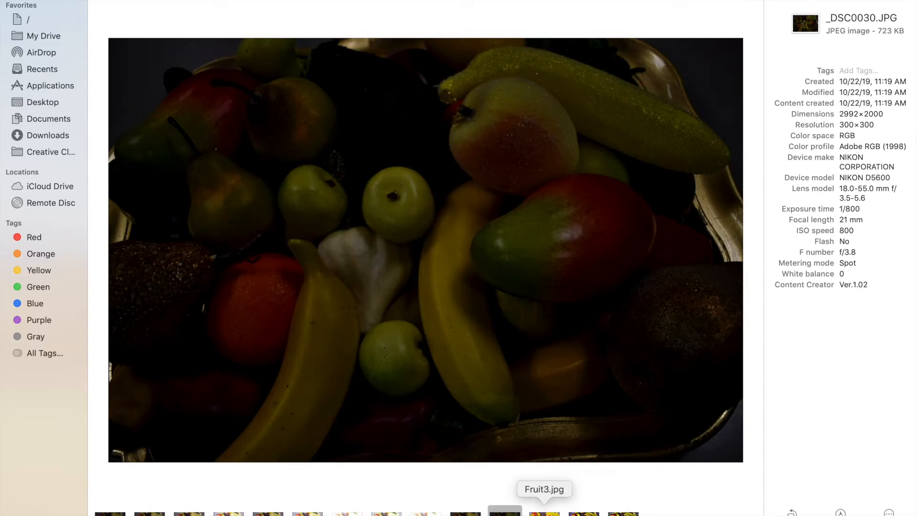
- View the merged HDR results Fruit3.jpg, FruitHDR2.jpg and FruitSampleHDR.jpg, and leave the full-screen view
{"action": "left_click", "coordinate": [545, 511]}
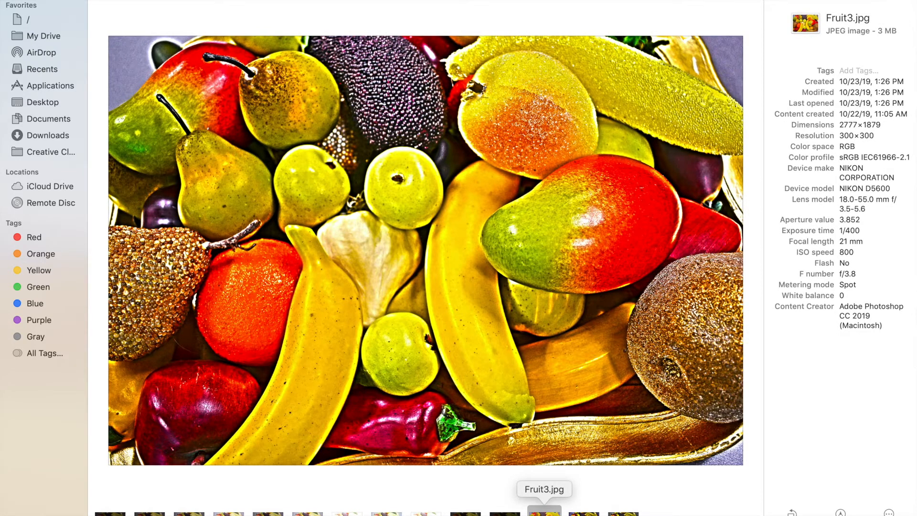
{"action": "left_click", "coordinate": [584, 511]}
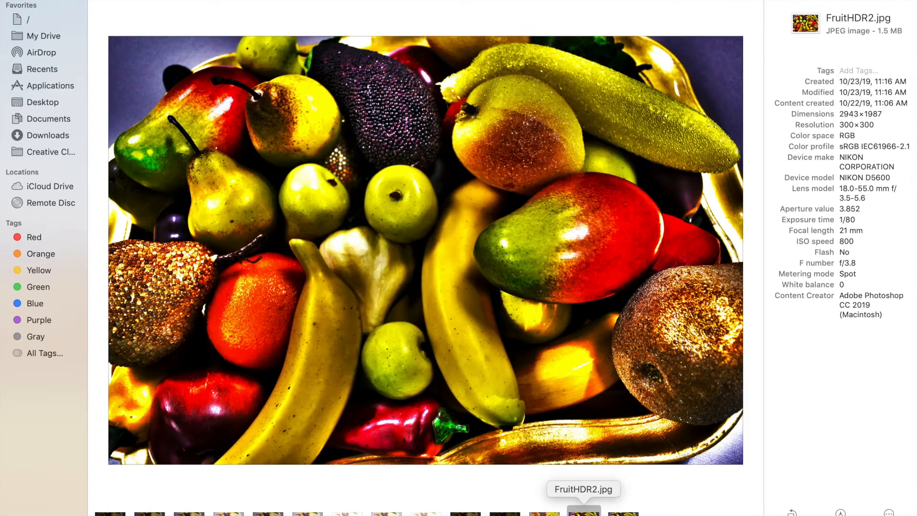
{"action": "left_click", "coordinate": [623, 511]}
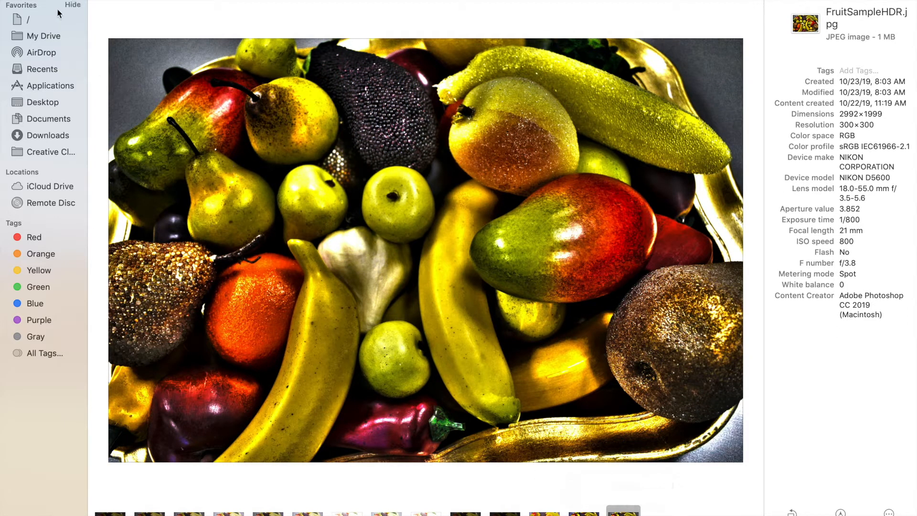
{"action": "left_click", "coordinate": [35, 1]}
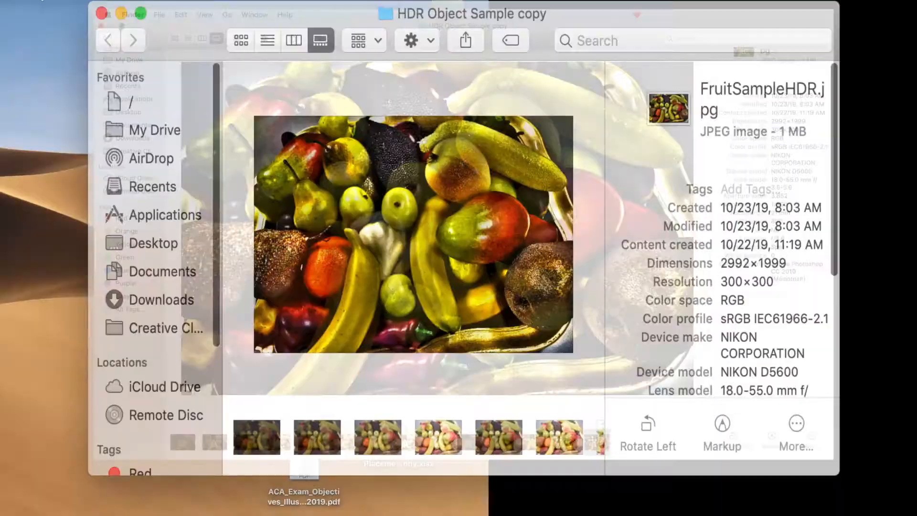
- Open the folder of building photos and examine the exposure differences from IMG_8169.JPG through IMG_8180.JPG, ending the full-screen view
{"action": "double_click", "coordinate": [127, 245]}
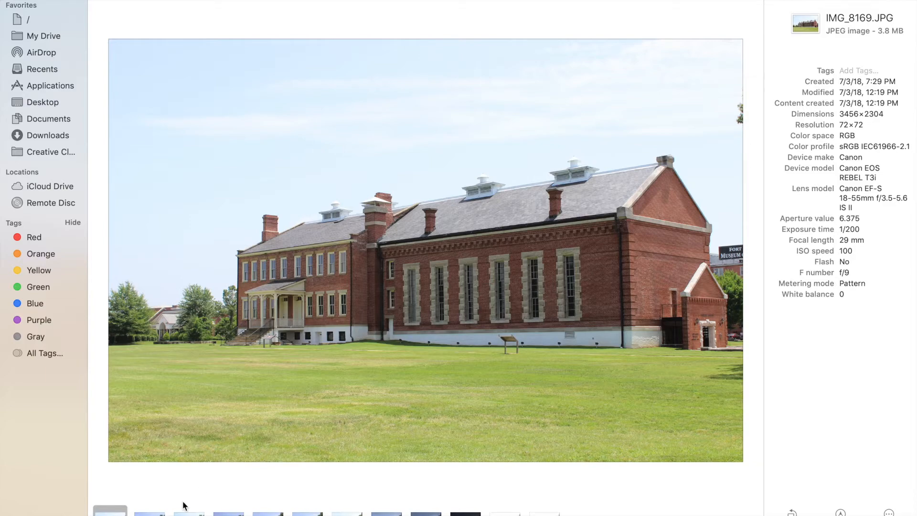
{"action": "left_click", "coordinate": [149, 511]}
{"action": "left_click", "coordinate": [189, 510]}
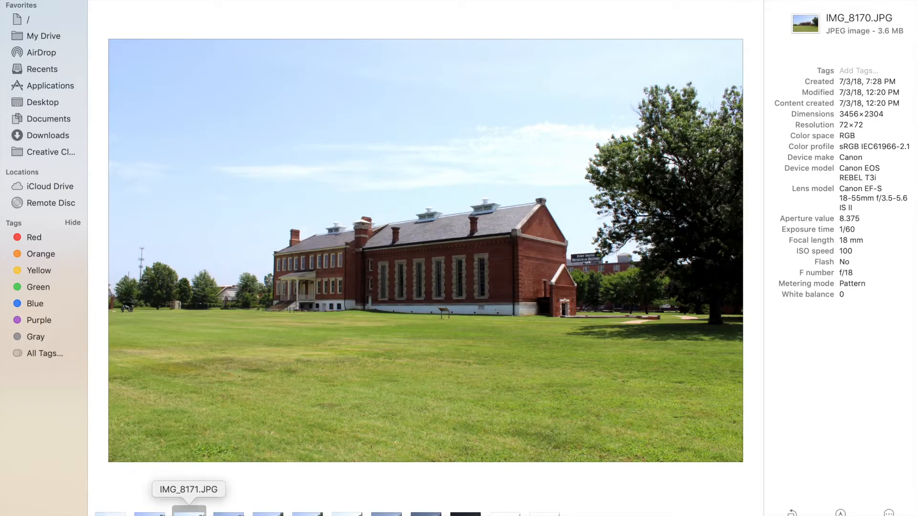
{"action": "left_click", "coordinate": [228, 510]}
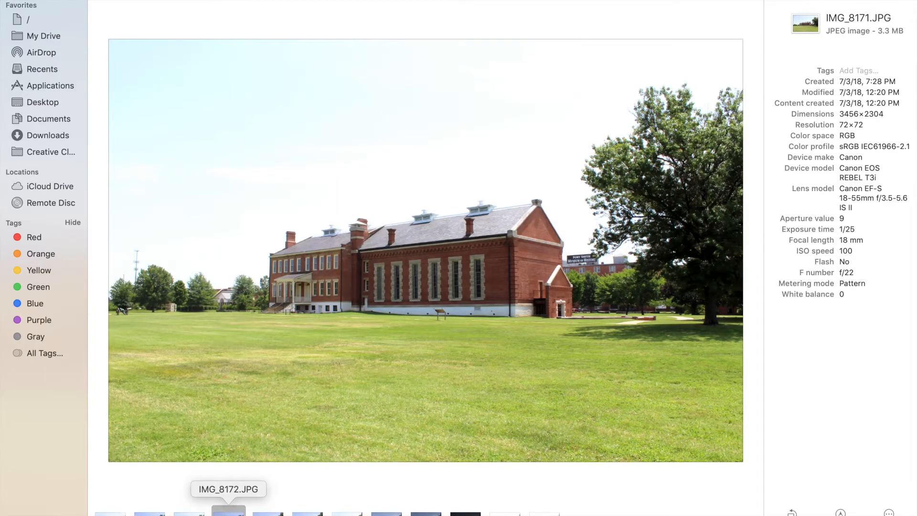
{"action": "left_click", "coordinate": [268, 510]}
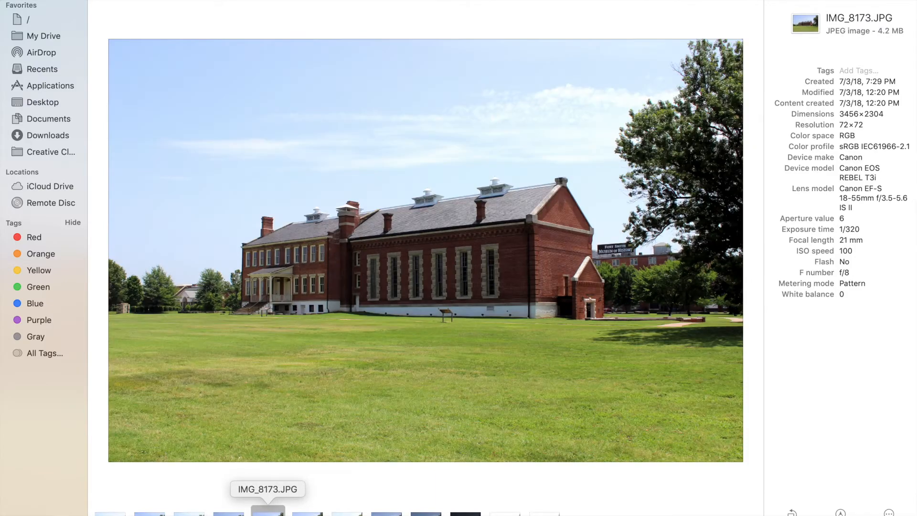
{"action": "left_click", "coordinate": [307, 510]}
{"action": "left_click", "coordinate": [346, 510]}
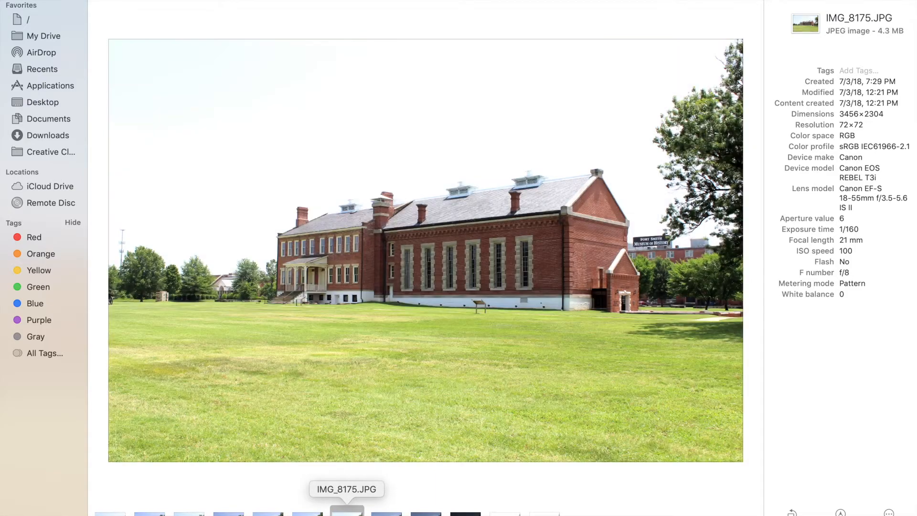
{"action": "left_click", "coordinate": [385, 510]}
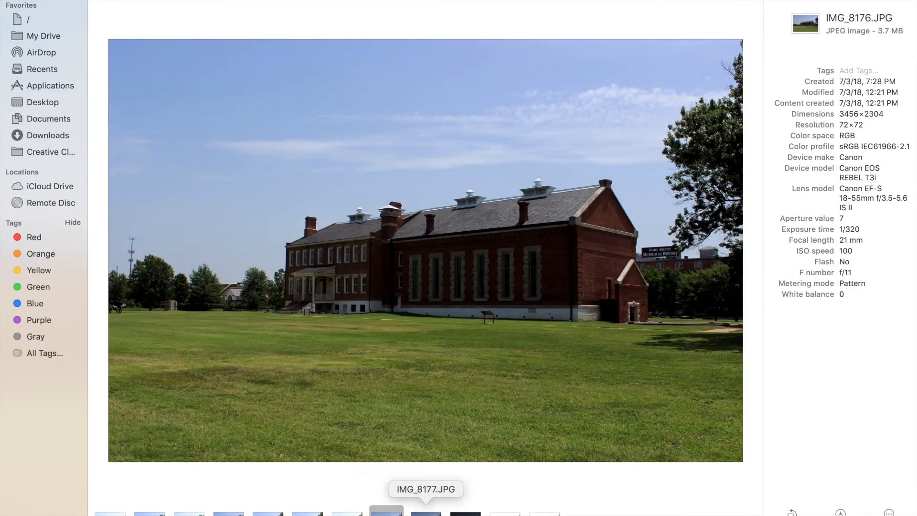
{"action": "left_click", "coordinate": [426, 510]}
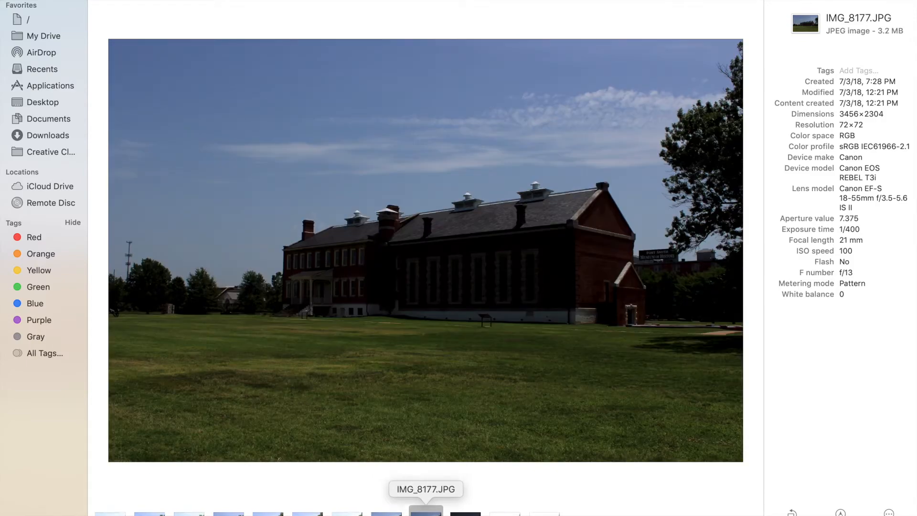
{"action": "left_click", "coordinate": [347, 510], "text": "shift"}
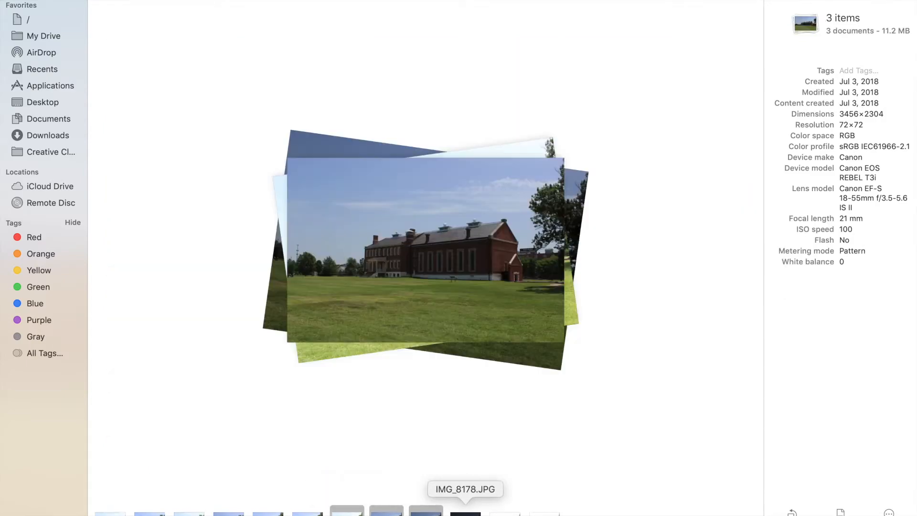
{"action": "left_click", "coordinate": [465, 510]}
{"action": "left_click", "coordinate": [505, 510]}
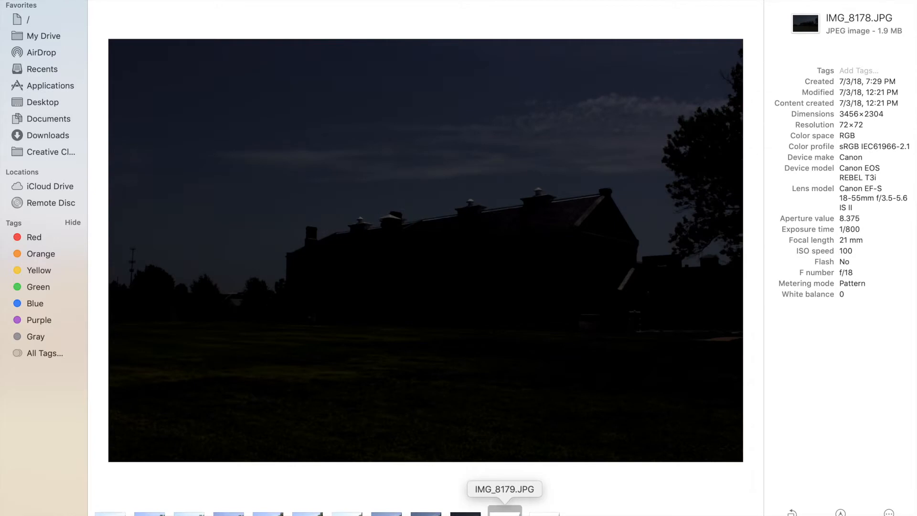
{"action": "left_click", "coordinate": [544, 510]}
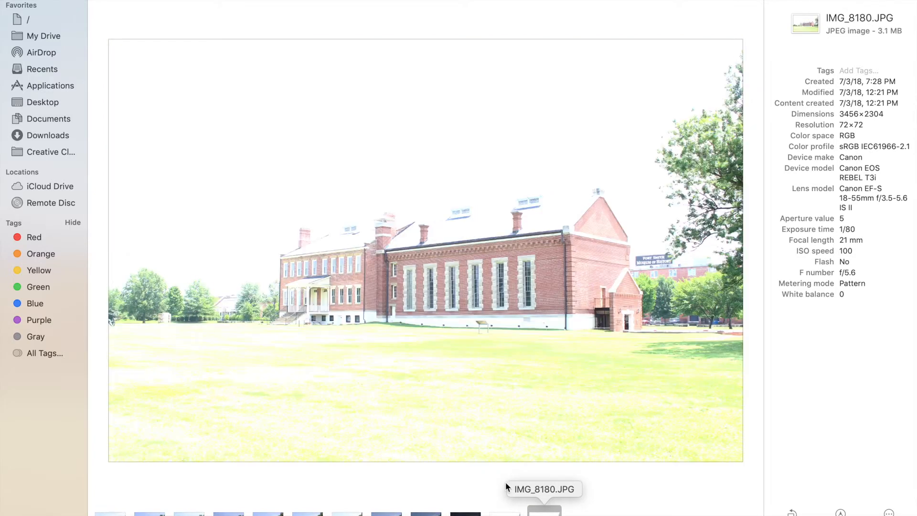
{"action": "mouse_move", "coordinate": [40, 1]}
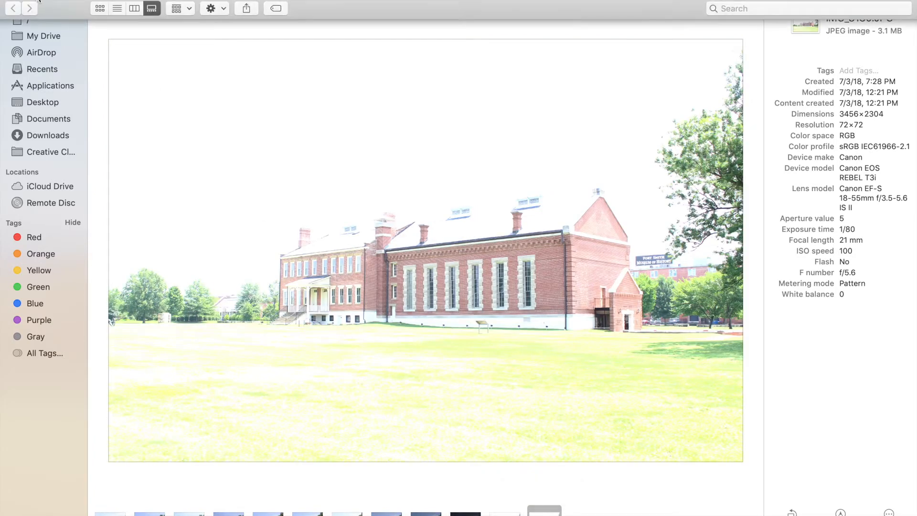
{"action": "left_click", "coordinate": [36, 0]}
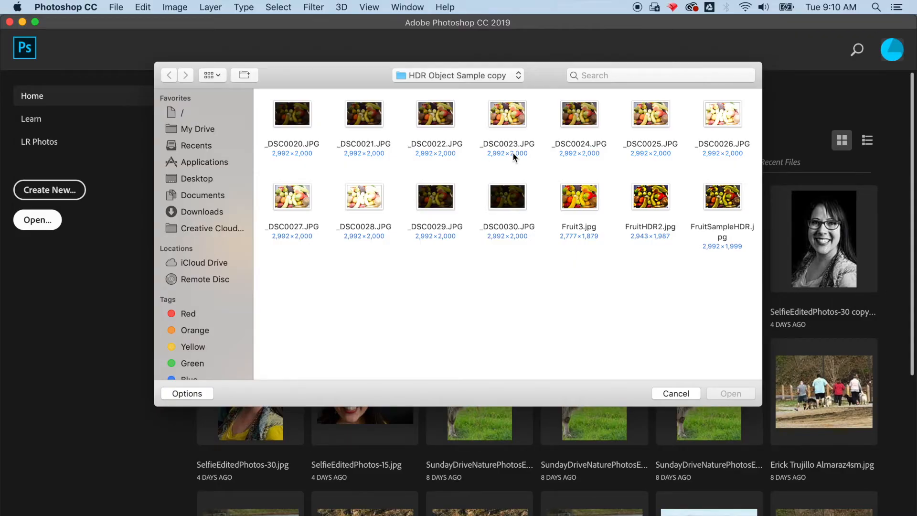
- Open the fruit photo _DSC0026.JPG from the HDR Object Sample copy folder in Photoshop
{"action": "left_click", "coordinate": [737, 118]}
{"action": "left_click", "coordinate": [732, 394]}
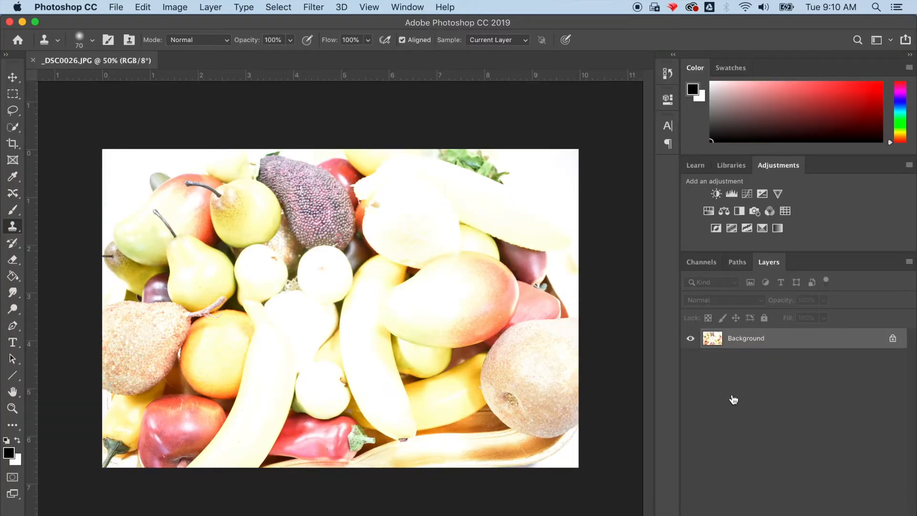
- Start Merge to HDR Pro and add _DSC0030.JPG as the first source file
{"action": "left_click", "coordinate": [119, 6]}
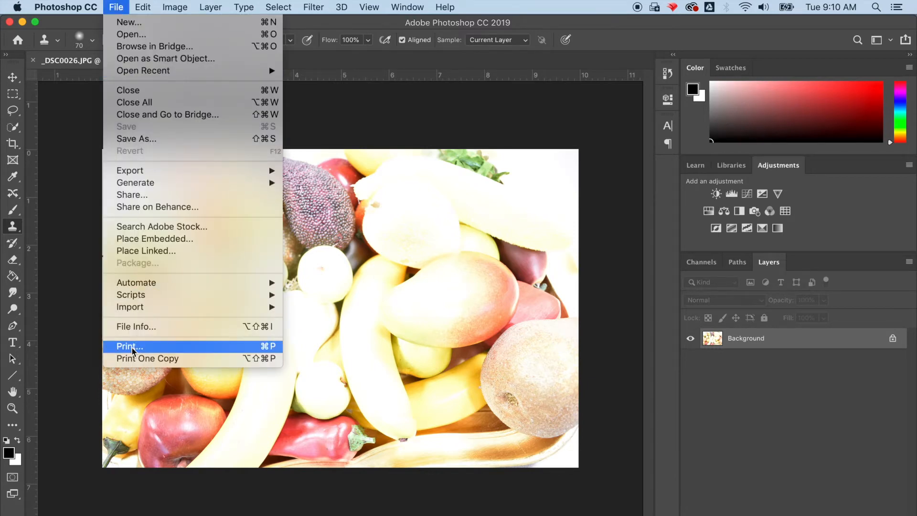
{"action": "mouse_move", "coordinate": [148, 287]}
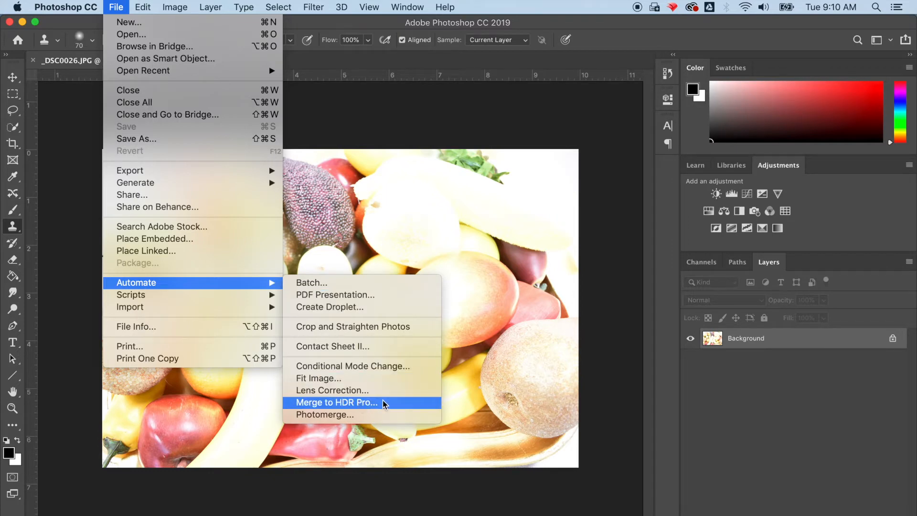
{"action": "left_click", "coordinate": [343, 405]}
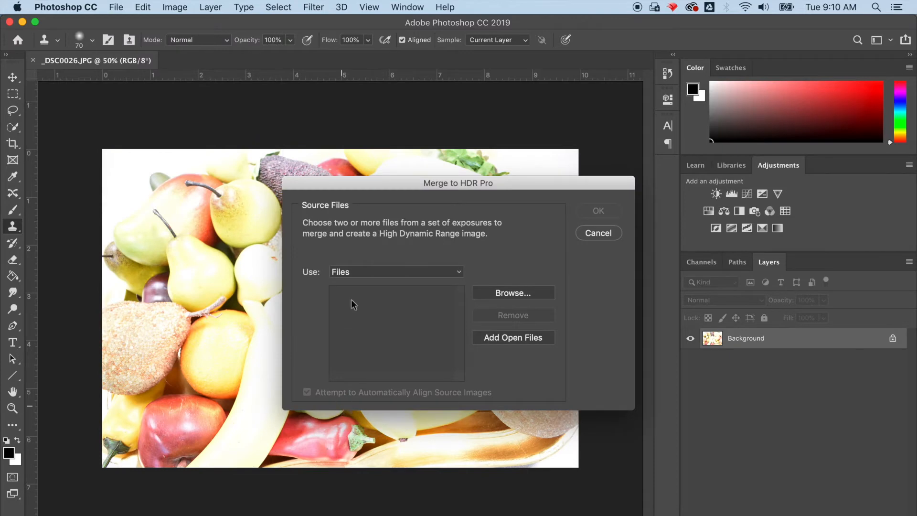
{"action": "left_click", "coordinate": [505, 293]}
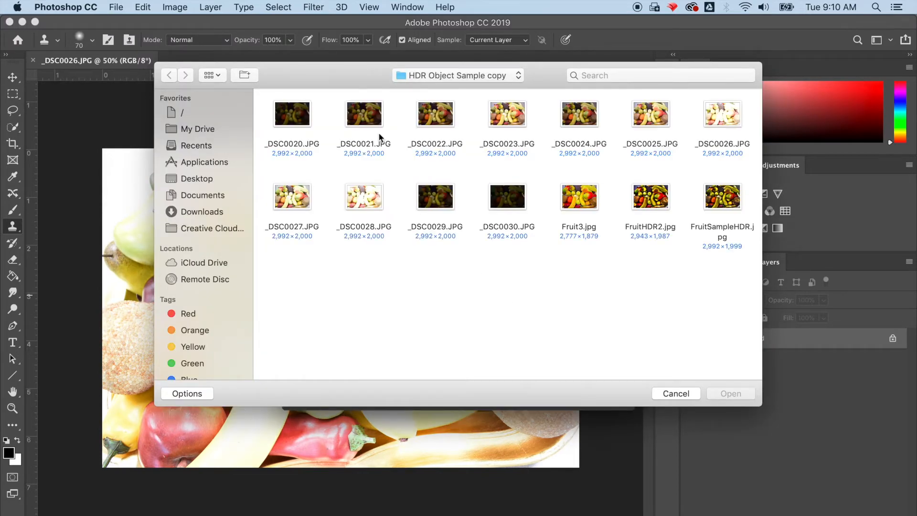
{"action": "left_click", "coordinate": [497, 196]}
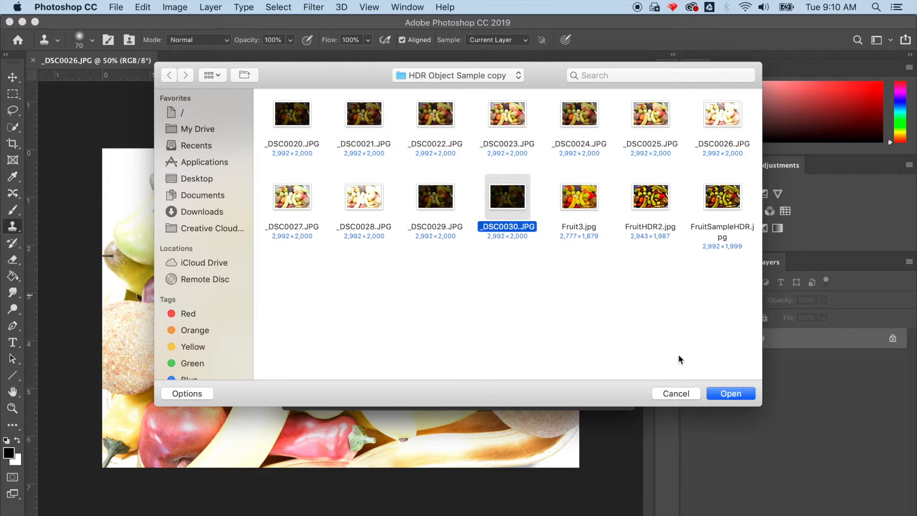
{"action": "left_click", "coordinate": [731, 395]}
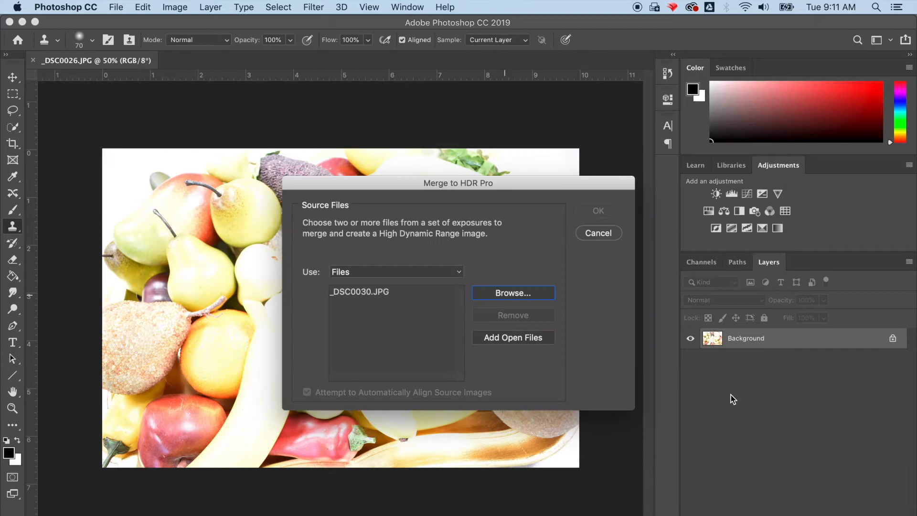
- Add _DSC0028.JPG, _DSC0024.JPG and _DSC0021.JPG as further source files and merge the exposures
{"action": "left_click", "coordinate": [506, 291]}
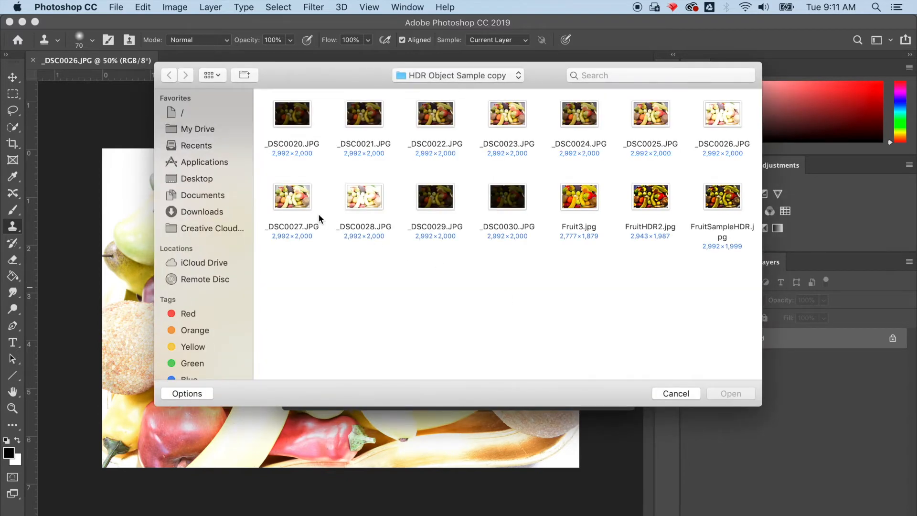
{"action": "left_click", "coordinate": [354, 208]}
{"action": "left_click", "coordinate": [731, 393]}
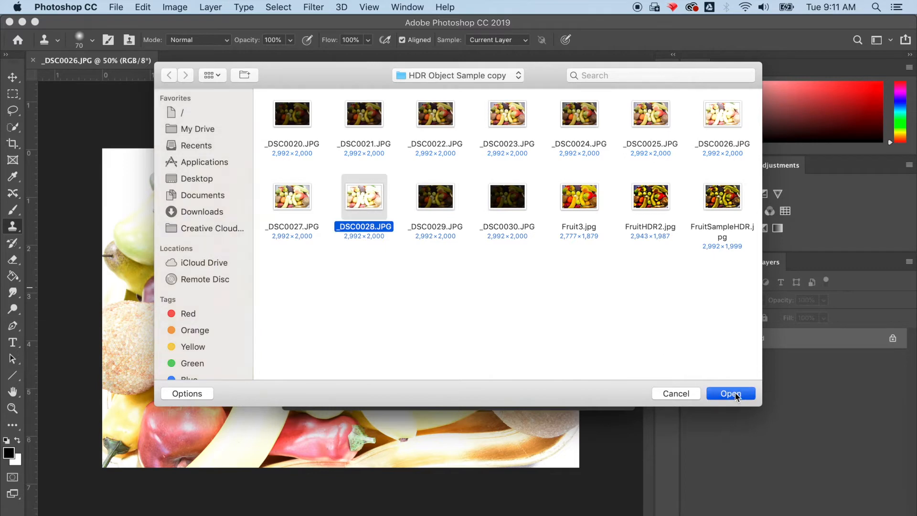
{"action": "left_click", "coordinate": [532, 297]}
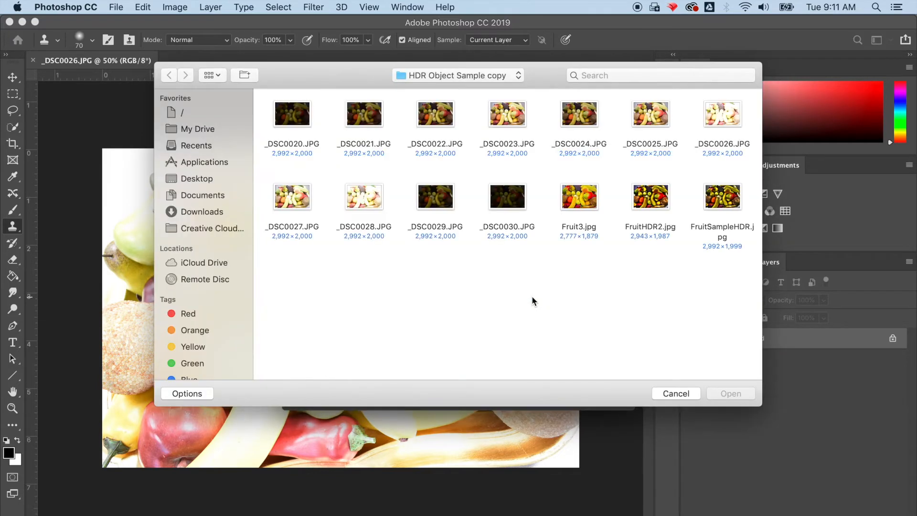
{"action": "left_click", "coordinate": [582, 116]}
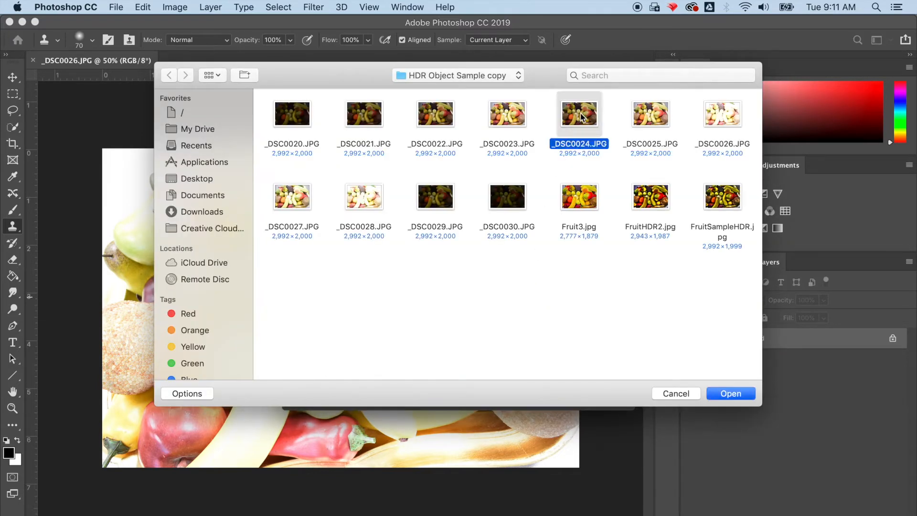
{"action": "left_click", "coordinate": [730, 393]}
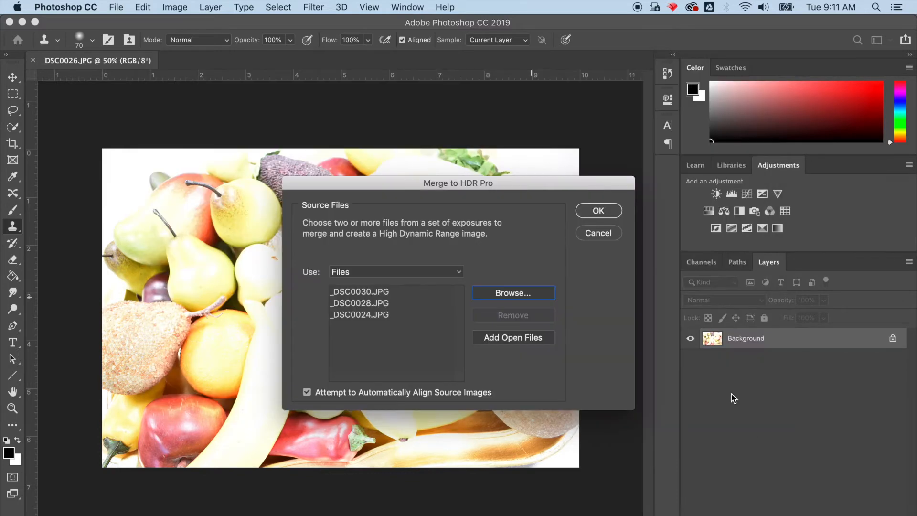
{"action": "left_click", "coordinate": [492, 288]}
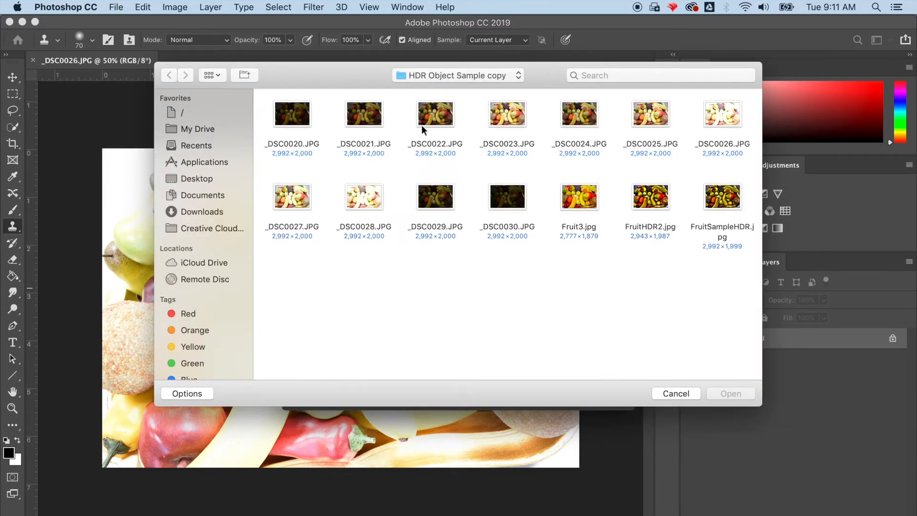
{"action": "left_click", "coordinate": [369, 118]}
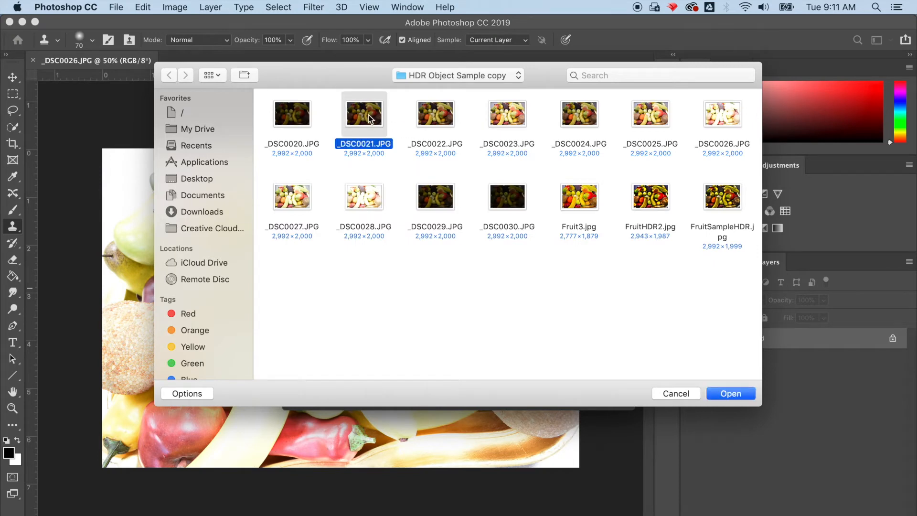
{"action": "left_click", "coordinate": [732, 394]}
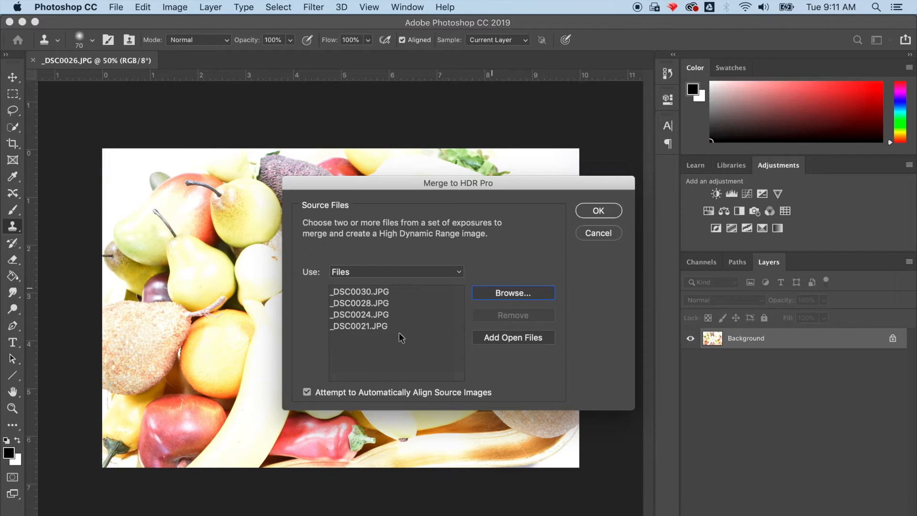
{"action": "left_click", "coordinate": [593, 211]}
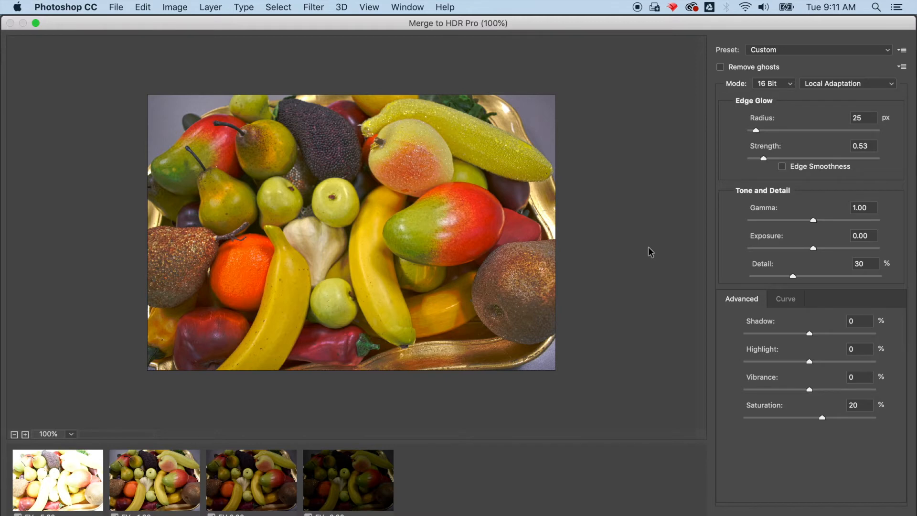
- Try the Surrealistic, Surrealistic Low Contrast and Scott5 presets on the merged fruit image
{"action": "left_click", "coordinate": [787, 50]}
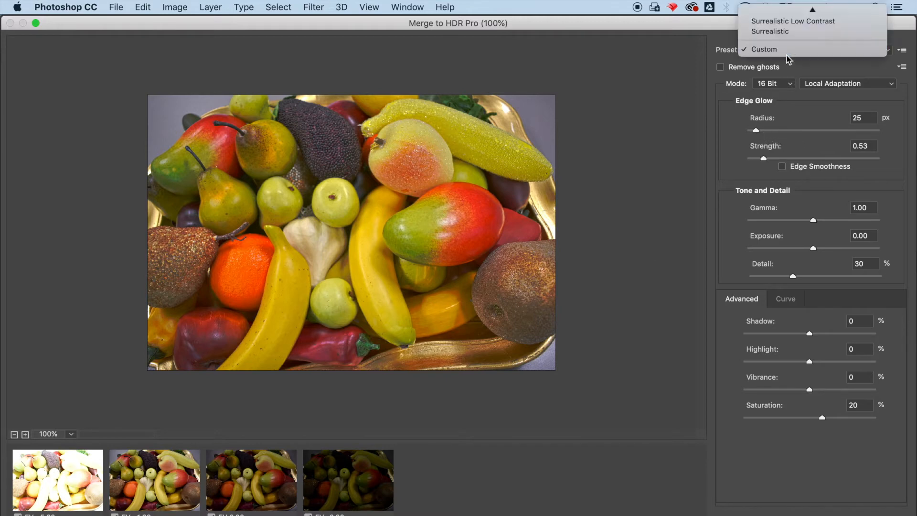
{"action": "left_click", "coordinate": [785, 31]}
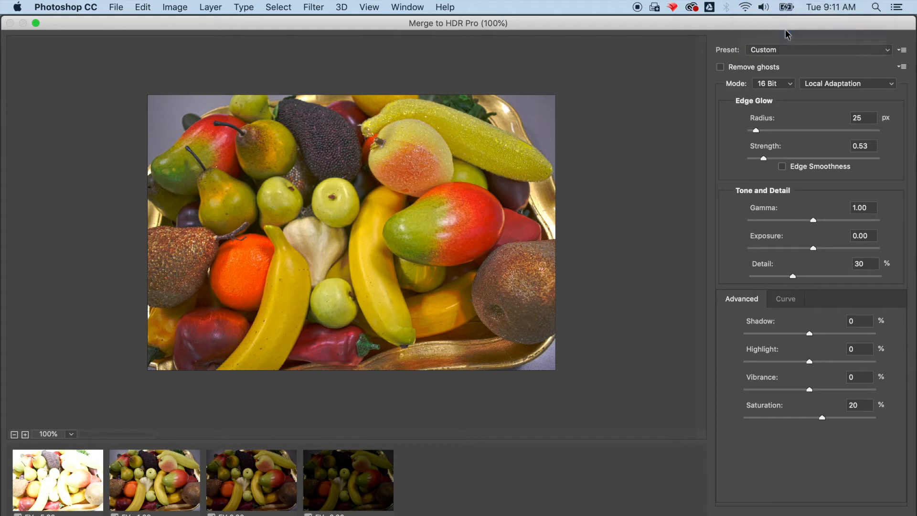
{"action": "left_click", "coordinate": [789, 52]}
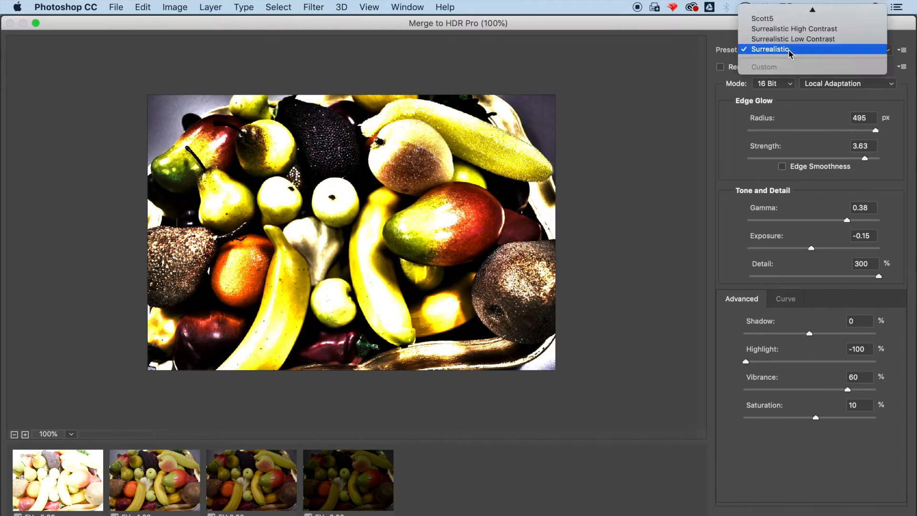
{"action": "left_click", "coordinate": [791, 40]}
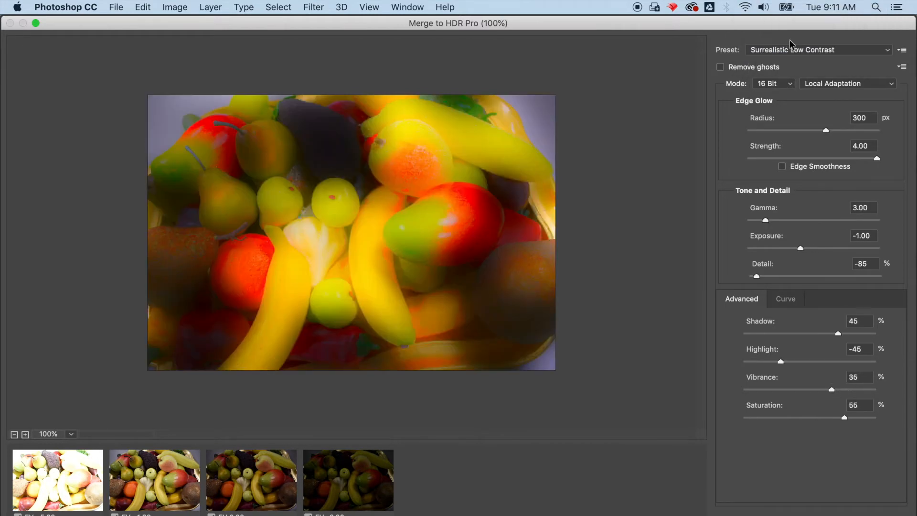
{"action": "left_click", "coordinate": [794, 52]}
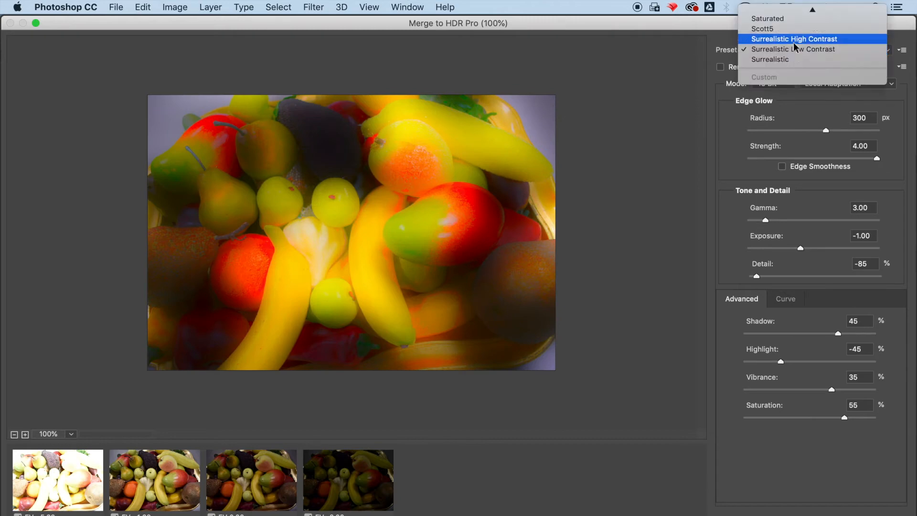
{"action": "left_click", "coordinate": [791, 33]}
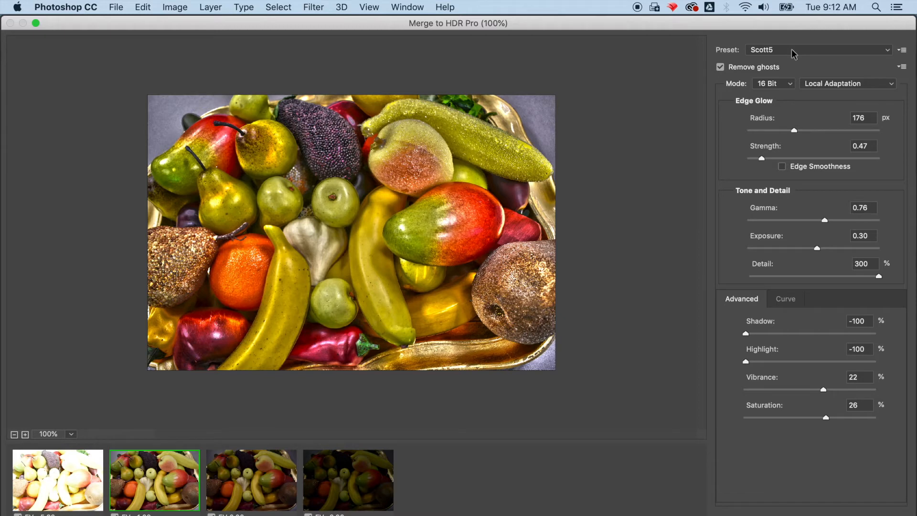
- Try the Photorealistic and City Twilight presets on the merged fruit image
{"action": "left_click", "coordinate": [793, 50]}
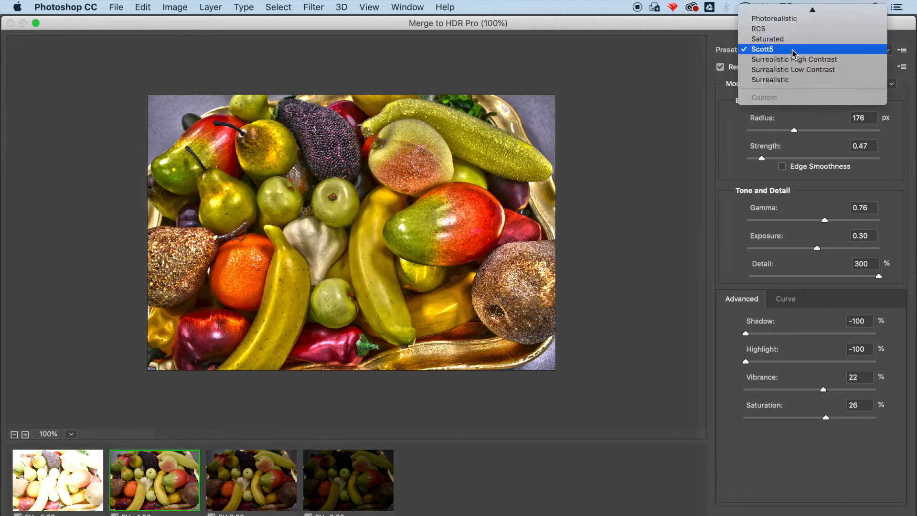
{"action": "left_click", "coordinate": [790, 21]}
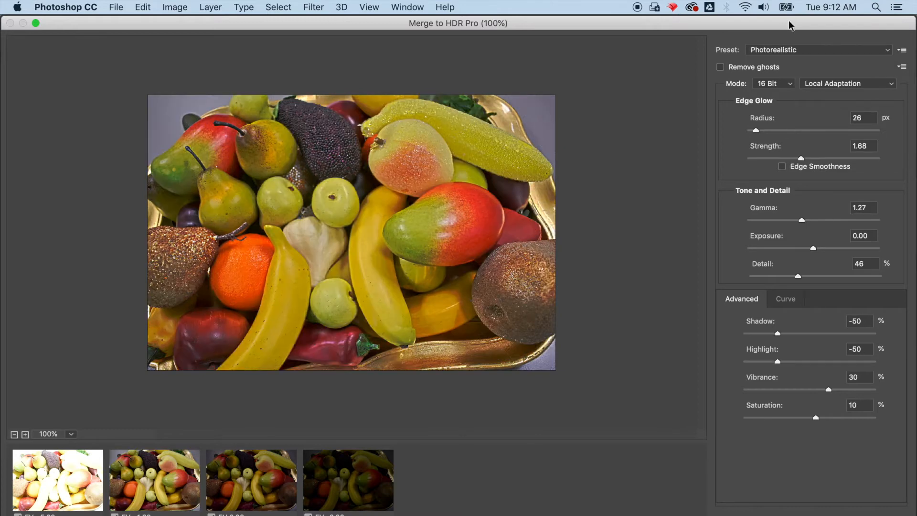
{"action": "left_click", "coordinate": [790, 50]}
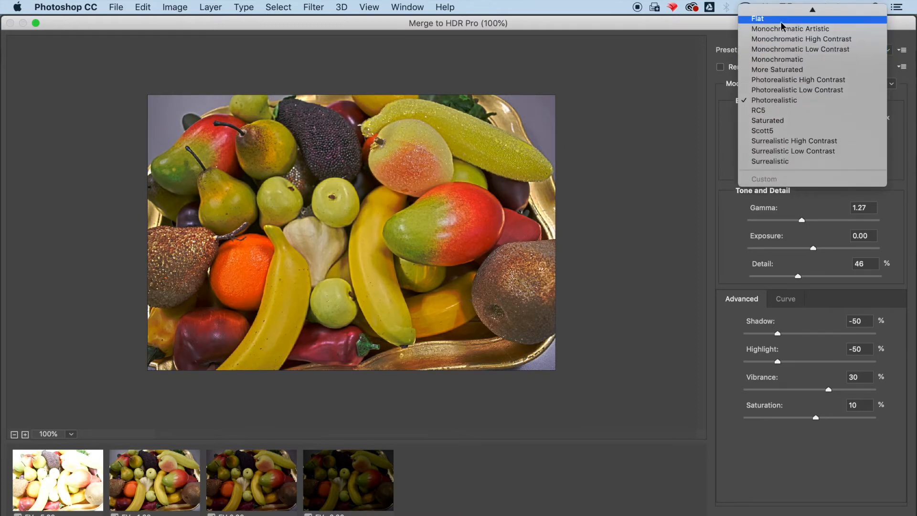
{"action": "mouse_move", "coordinate": [784, 8]}
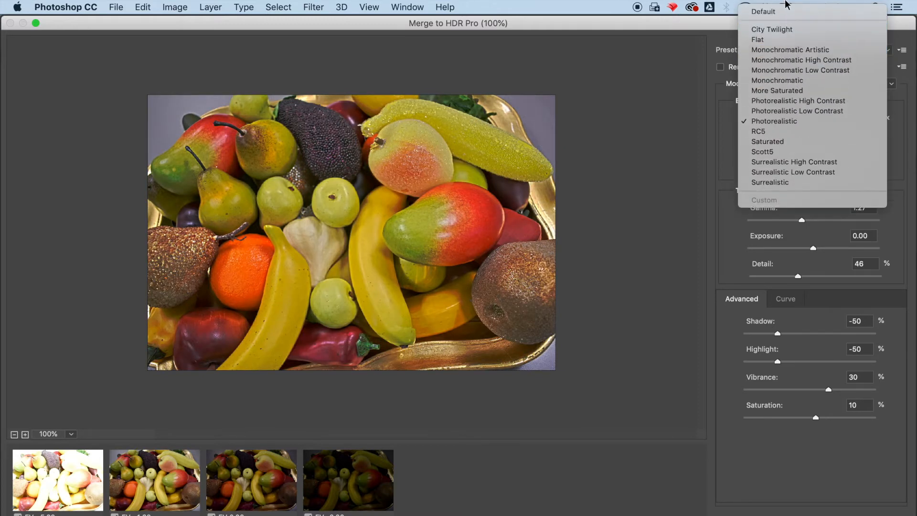
{"action": "left_click", "coordinate": [783, 30]}
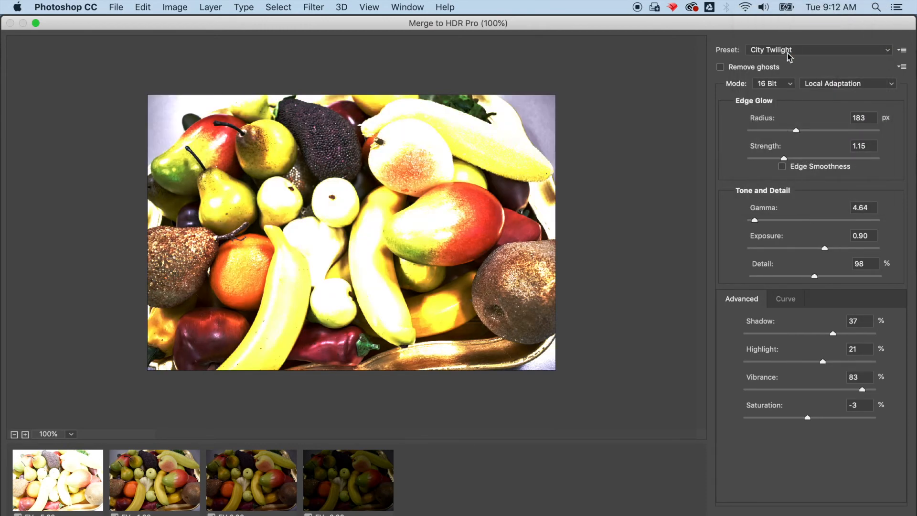
- Apply the Surrealistic preset and reduce the edge glow Radius to 158 px
{"action": "left_click", "coordinate": [787, 52]}
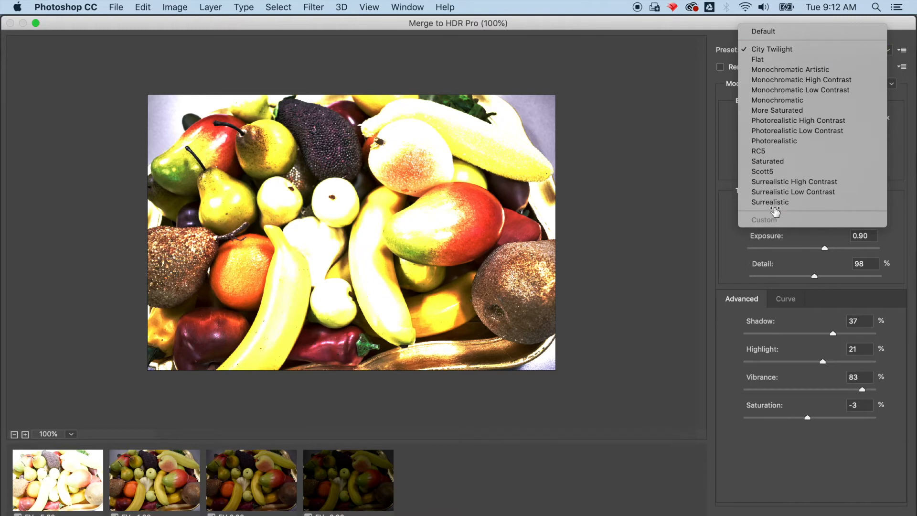
{"action": "left_click", "coordinate": [771, 202]}
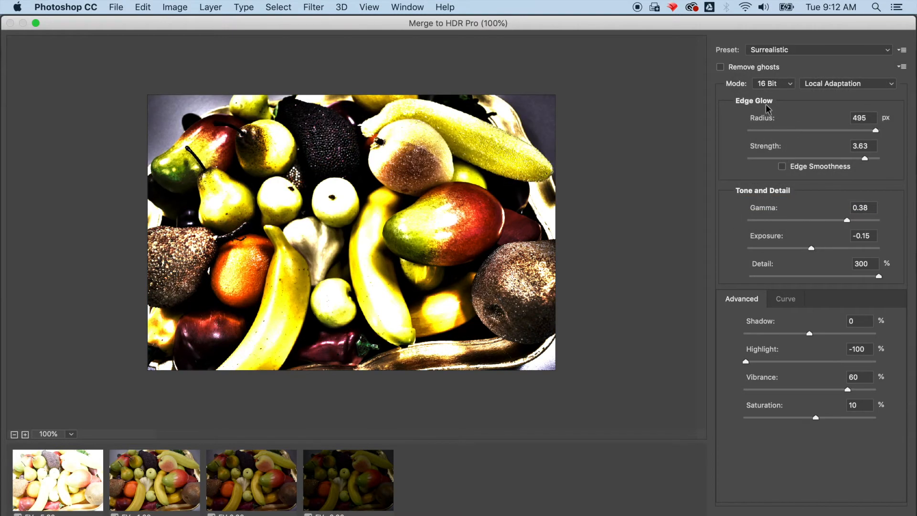
{"action": "left_click_drag", "start_coordinate": [876, 130], "coordinate": [791, 134]}
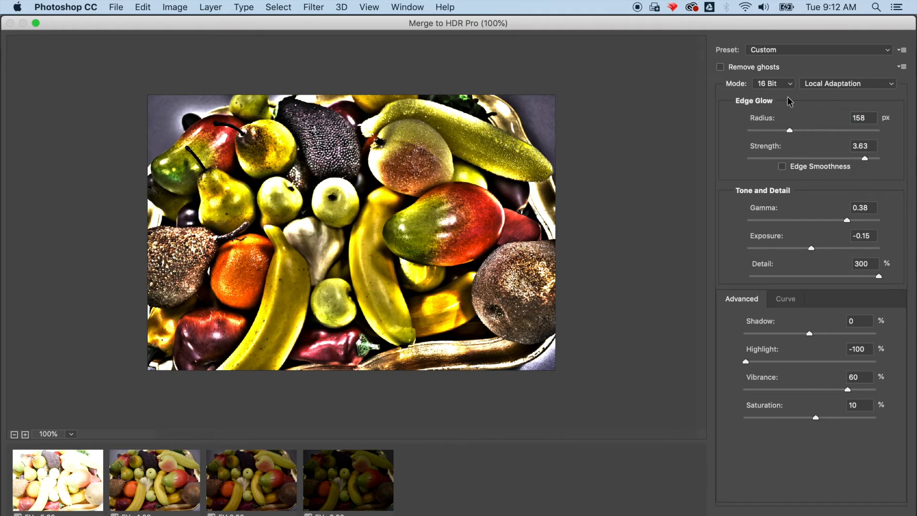
- Toggle ghost removal for the merged image, leaving Remove ghosts on
{"action": "left_click", "coordinate": [720, 67]}
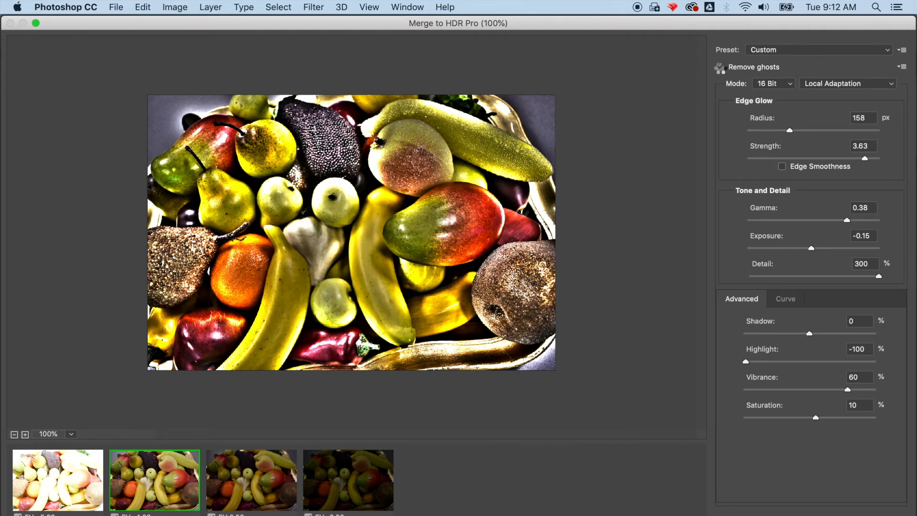
{"action": "left_click", "coordinate": [720, 68]}
{"action": "left_click", "coordinate": [720, 67]}
- Try the 32 Bit and 8 Bit modes for the merged image, and return it to 16 Bit
{"action": "left_click", "coordinate": [782, 84]}
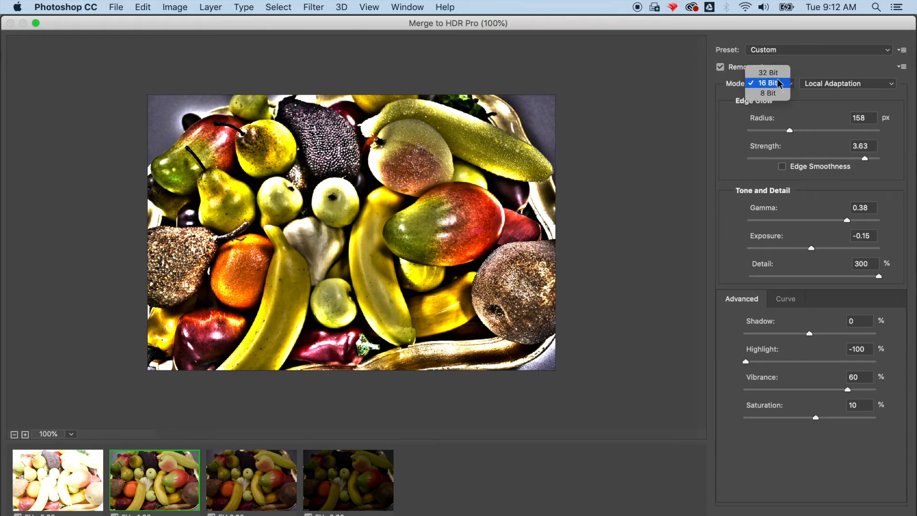
{"action": "left_click", "coordinate": [774, 72]}
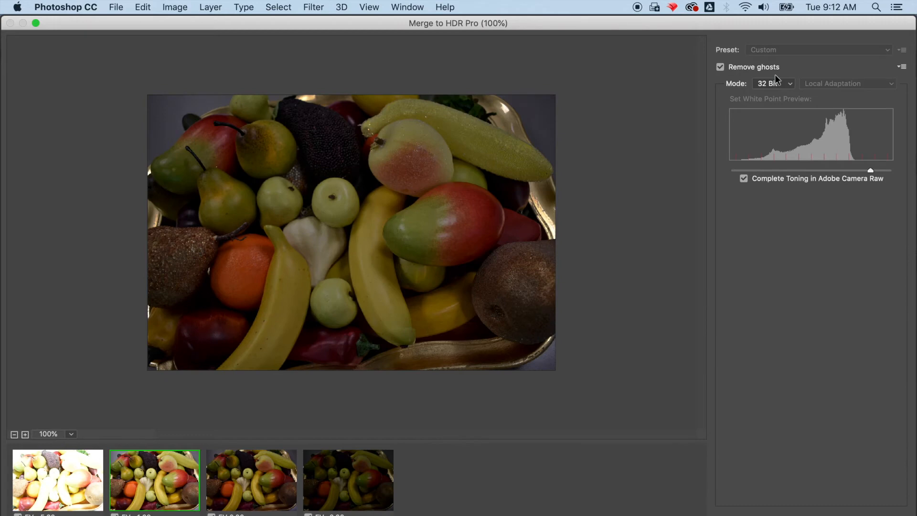
{"action": "left_click", "coordinate": [779, 88]}
{"action": "left_click", "coordinate": [778, 102]}
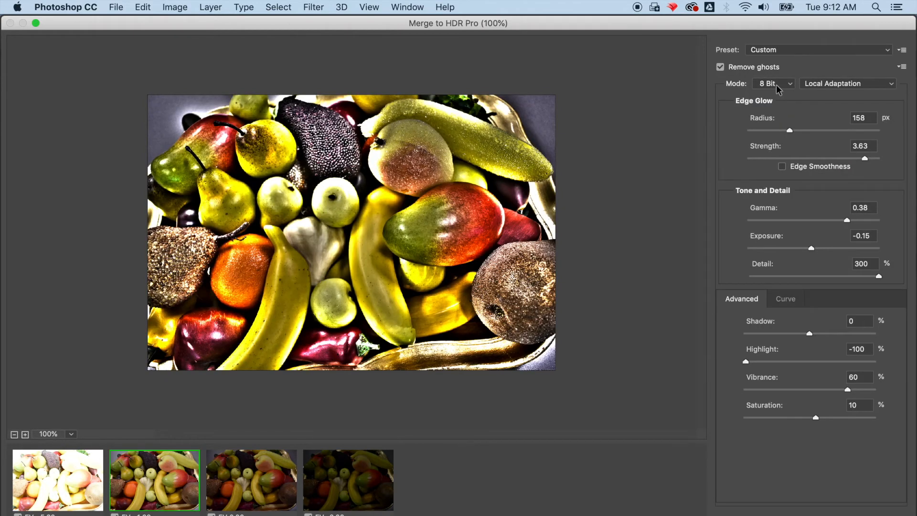
{"action": "left_click", "coordinate": [779, 89]}
{"action": "left_click", "coordinate": [773, 73]}
- Lower the edge glow Strength to 1.58 and set the Gamma to 1.74
{"action": "left_click_drag", "start_coordinate": [868, 158], "coordinate": [798, 165]}
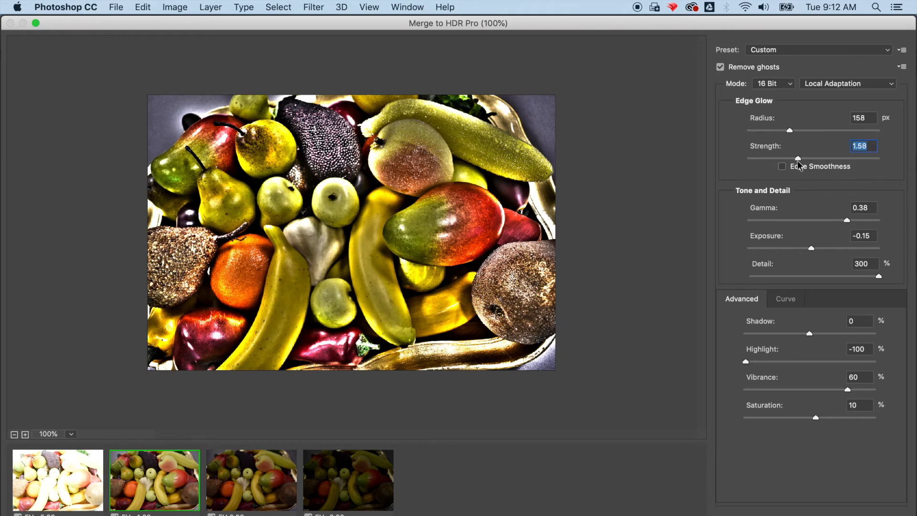
{"action": "left_click_drag", "start_coordinate": [848, 222], "coordinate": [791, 229]}
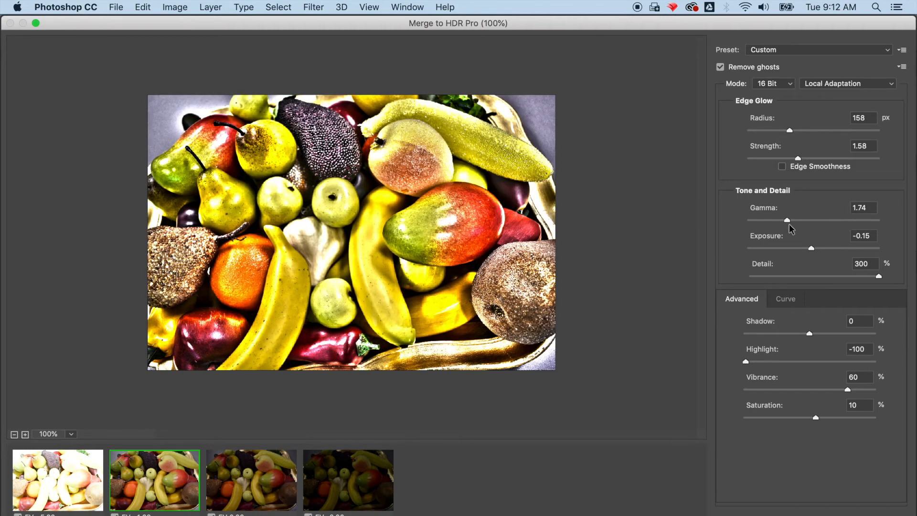
- Apply the Scott5 preset, and try a Detail value of 102% before returning it to 300%
{"action": "left_click", "coordinate": [772, 50]}
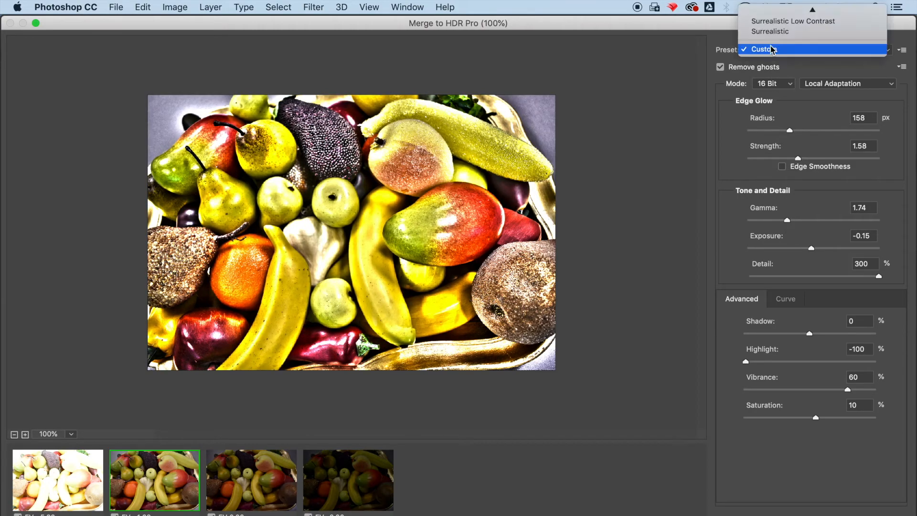
{"action": "mouse_move", "coordinate": [766, 12]}
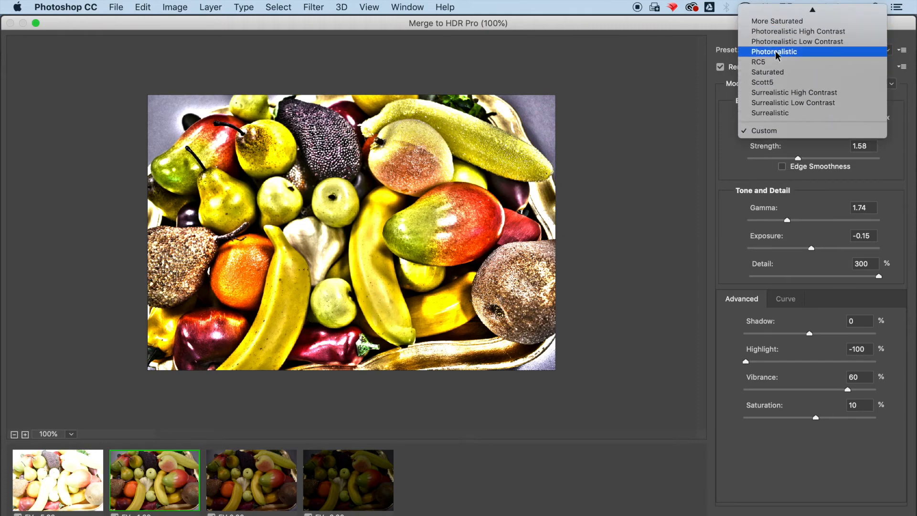
{"action": "left_click", "coordinate": [774, 83]}
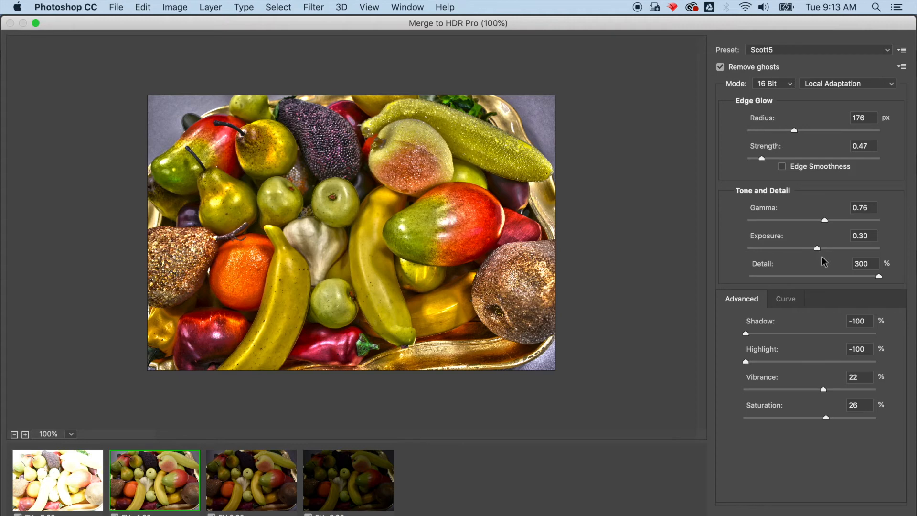
{"action": "left_click_drag", "start_coordinate": [879, 278], "coordinate": [816, 283]}
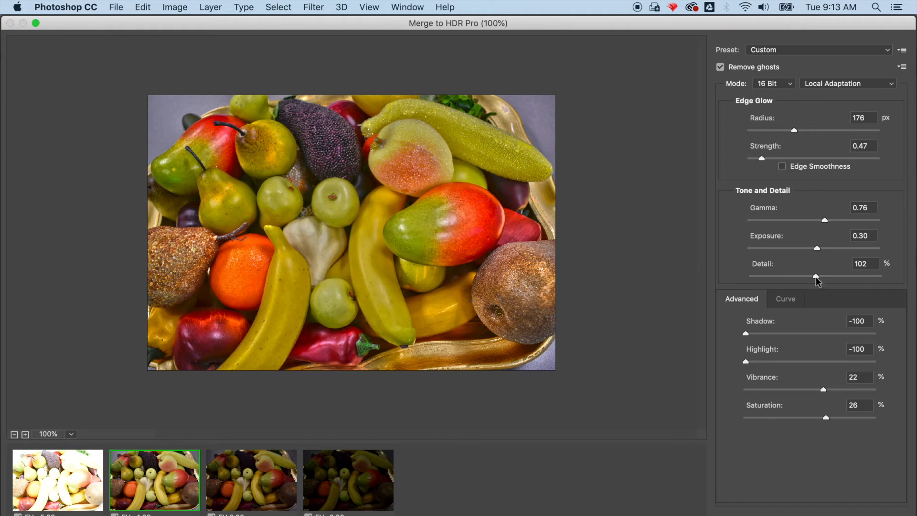
{"action": "left_click_drag", "start_coordinate": [816, 278], "coordinate": [883, 279]}
- Set the edge glow Radius to 183 px and Strength to 0.72, Vibrance to 72%, Saturation to 61% and Exposure to 1.85
{"action": "left_click", "coordinate": [763, 160]}
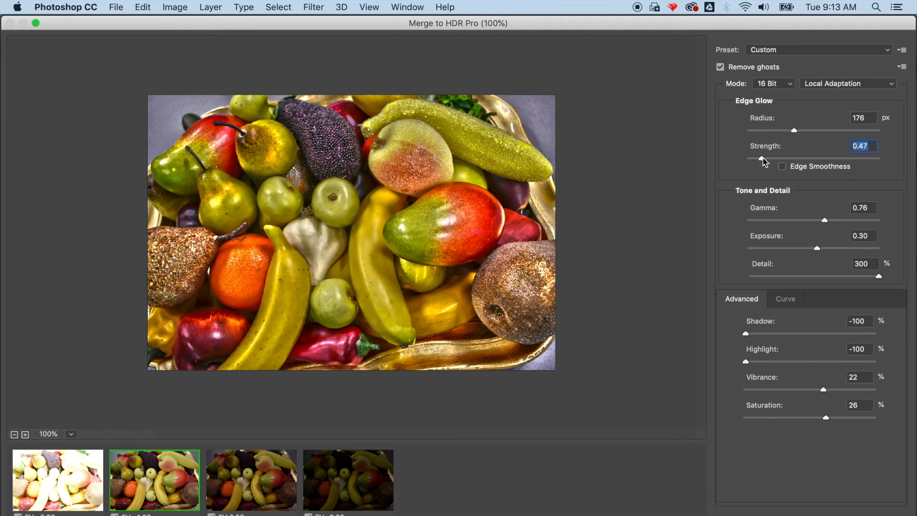
{"action": "mouse_move", "coordinate": [764, 160]}
{"action": "left_mouse_down"}
{"action": "mouse_move", "coordinate": [797, 159]}
{"action": "mouse_move", "coordinate": [773, 161]}
{"action": "left_mouse_up"}
{"action": "left_click_drag", "start_coordinate": [823, 389], "coordinate": [855, 390]}
{"action": "left_click_drag", "start_coordinate": [826, 417], "coordinate": [848, 418]}
{"action": "mouse_move", "coordinate": [795, 130]}
{"action": "left_mouse_down"}
{"action": "mouse_move", "coordinate": [807, 131]}
{"action": "mouse_move", "coordinate": [796, 130]}
{"action": "left_mouse_up"}
{"action": "left_click", "coordinate": [770, 158]}
{"action": "left_click_drag", "start_coordinate": [816, 249], "coordinate": [794, 248]}
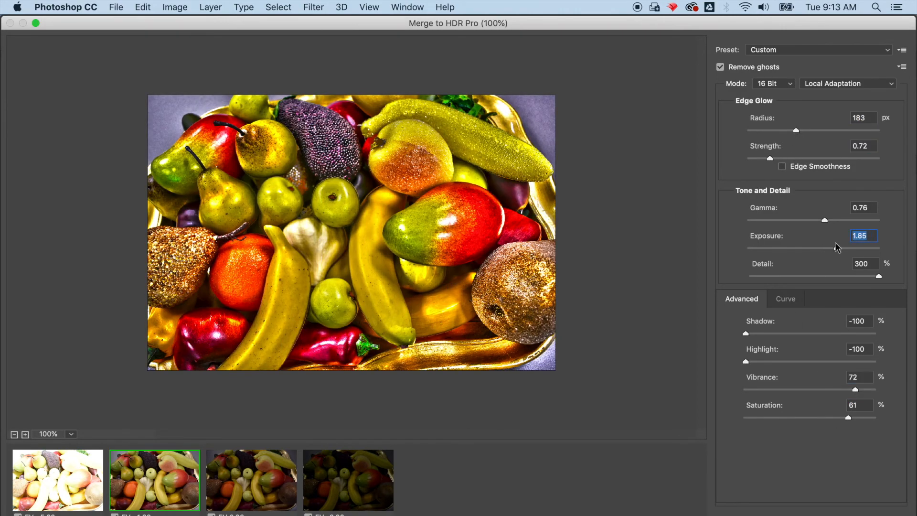
- Lower the Exposure and raise the Shadow and Highlight values of the merged fruit image
{"action": "left_click", "coordinate": [804, 248]}
{"action": "left_click", "coordinate": [773, 333]}
{"action": "left_click", "coordinate": [769, 362]}
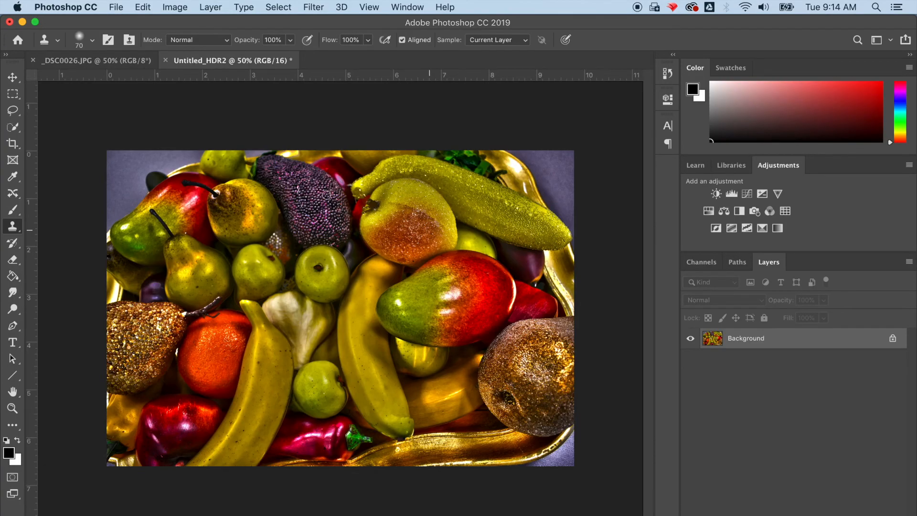
- Crop the merged fruit image tighter, trimming away the tray's outer edges on the sides and top
{"action": "left_click", "coordinate": [13, 144]}
{"action": "left_click_drag", "start_coordinate": [575, 152], "coordinate": [584, 183]}
{"action": "left_click_drag", "start_coordinate": [131, 177], "coordinate": [144, 180]}
{"action": "left_click_drag", "start_coordinate": [267, 299], "coordinate": [267, 291]}
{"action": "key", "text": "Return"}
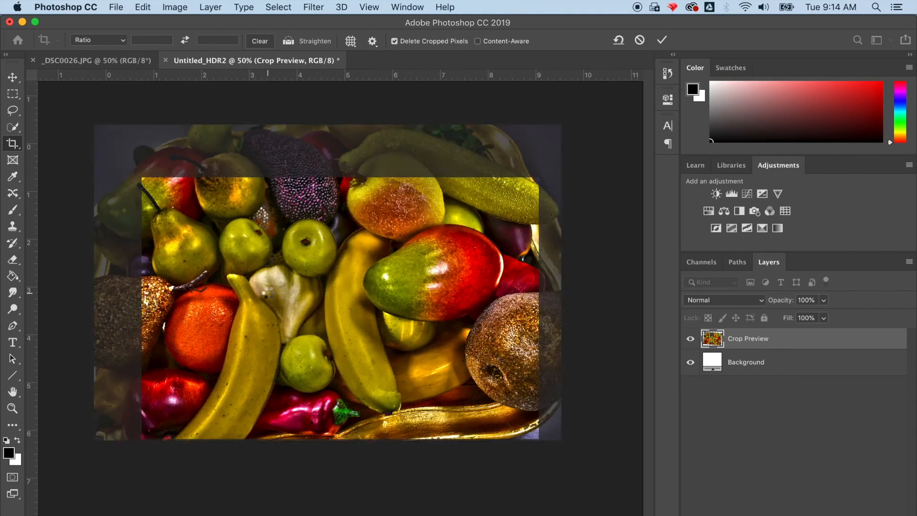
- Save a copy of the cropped fruit image in JPEG format, named Fruit
{"action": "left_click", "coordinate": [116, 7]}
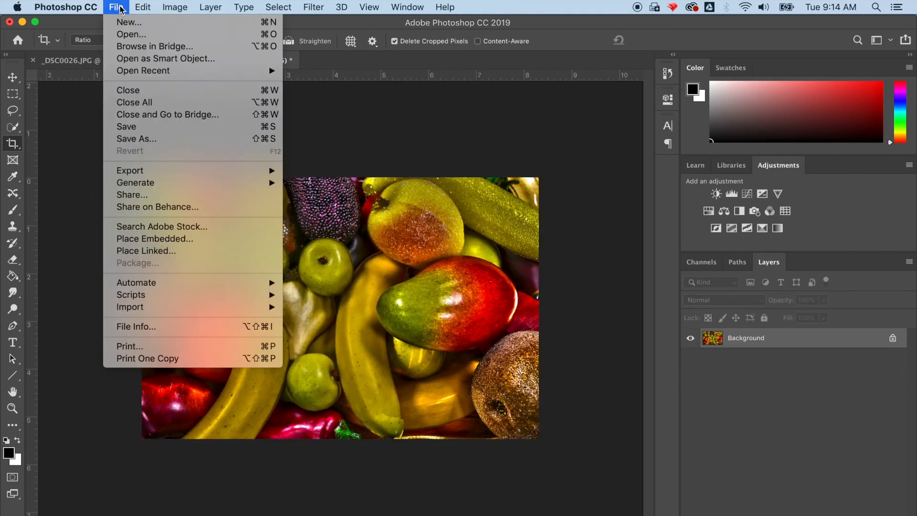
{"action": "left_click", "coordinate": [151, 139]}
{"action": "left_click", "coordinate": [502, 182]}
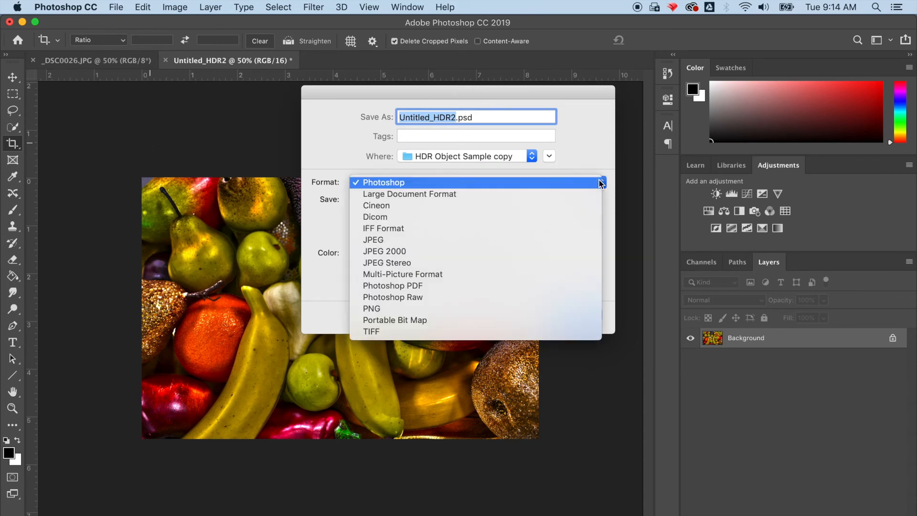
{"action": "left_click", "coordinate": [578, 239]}
{"action": "left_click", "coordinate": [429, 119]}
{"action": "left_click_drag", "start_coordinate": [433, 120], "coordinate": [399, 119]}
{"action": "type", "text": "Fruit"}
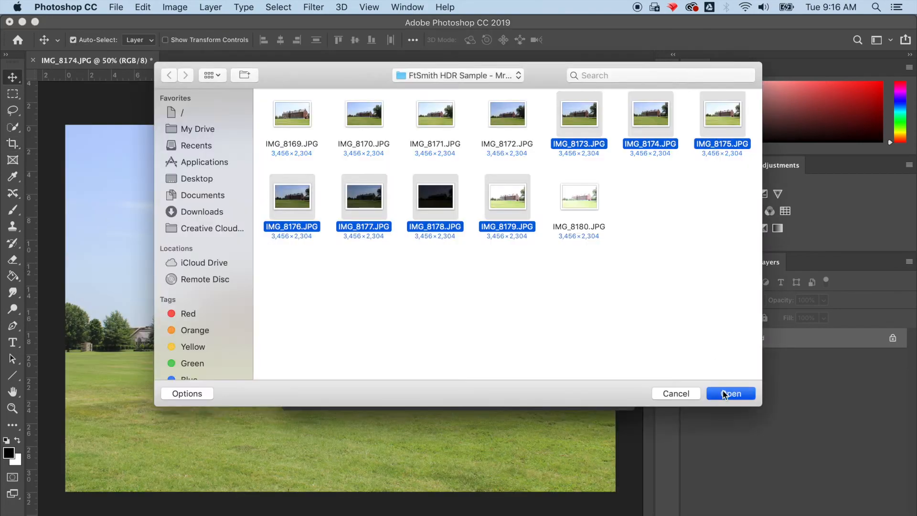
- Load IMG_8173.JPG to IMG_8179.JPG into Merge to HDR Pro and turn on ghost removal
{"action": "left_click", "coordinate": [732, 392]}
{"action": "left_click", "coordinate": [598, 210]}
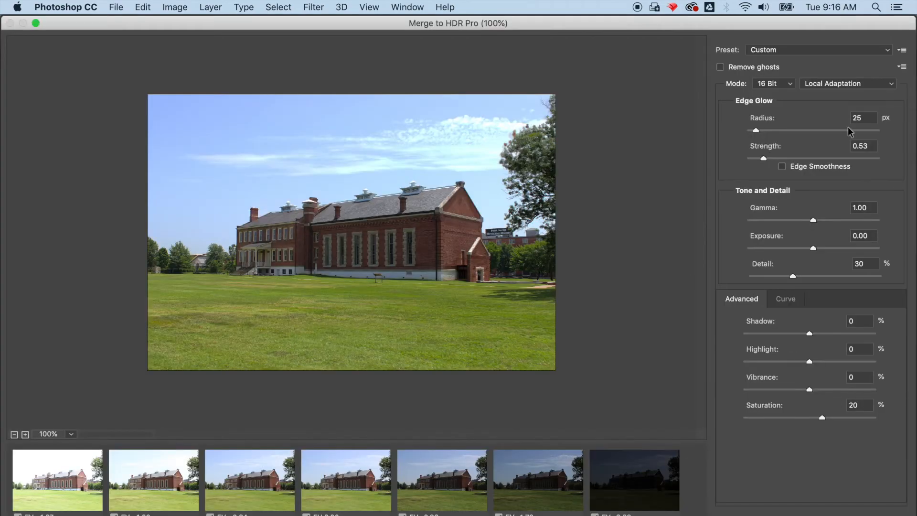
{"action": "left_click", "coordinate": [720, 68]}
{"action": "left_click", "coordinate": [720, 67]}
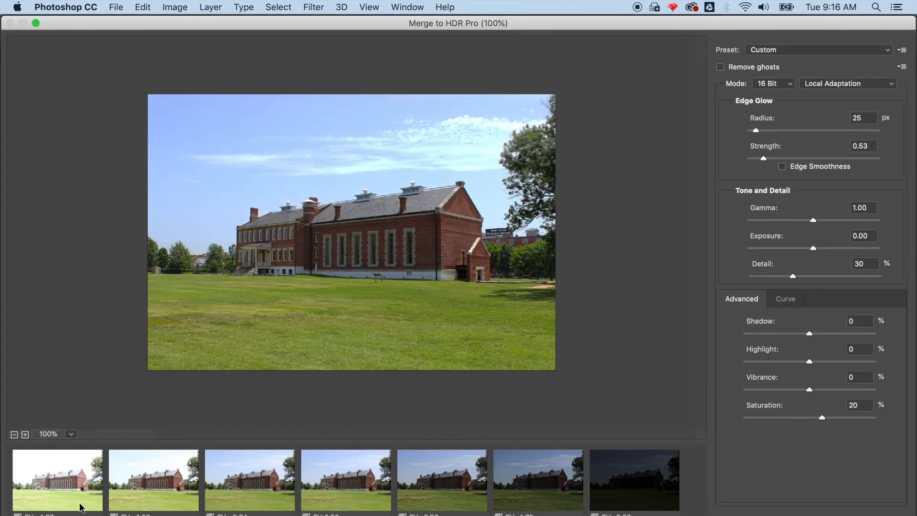
{"action": "left_click", "coordinate": [721, 69]}
- Set the edge glow Radius to 71 px and Detail to 264%, and compare the building image with and without ghost removal
{"action": "left_click_drag", "start_coordinate": [756, 131], "coordinate": [768, 131]}
{"action": "left_click", "coordinate": [72, 434]}
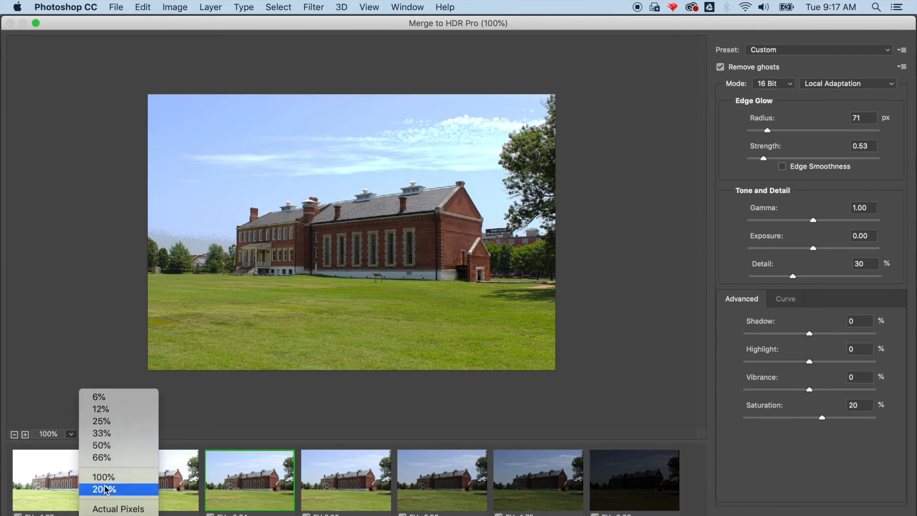
{"action": "left_click", "coordinate": [98, 489]}
{"action": "left_click_drag", "start_coordinate": [793, 276], "coordinate": [868, 276]}
{"action": "left_click", "coordinate": [720, 67]}
{"action": "left_click", "coordinate": [720, 67]}
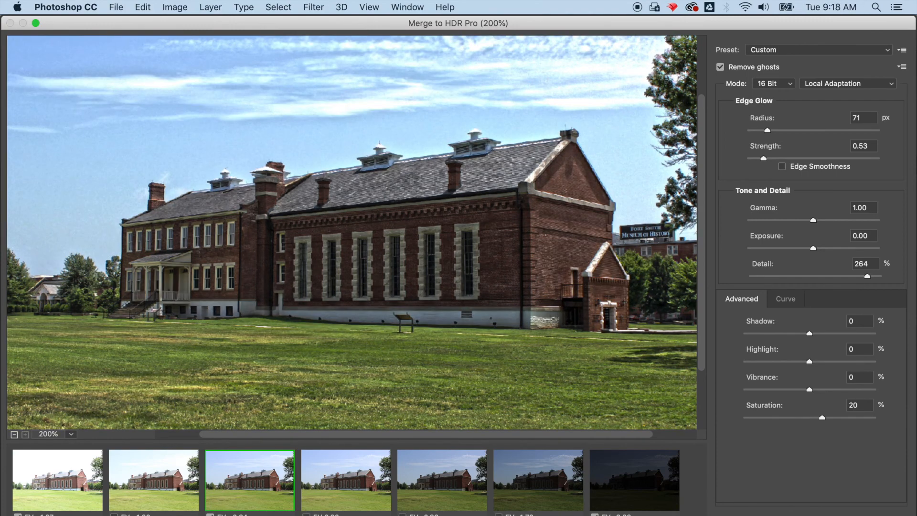
- Set Detail to 300%, Exposure to 0.05, Shadow to 52%, Highlight to -1%, Vibrance to 55% and Saturation to 39%
{"action": "left_click_drag", "start_coordinate": [867, 276], "coordinate": [882, 277]}
{"action": "mouse_move", "coordinate": [813, 248]}
{"action": "left_mouse_down"}
{"action": "mouse_move", "coordinate": [830, 249]}
{"action": "mouse_move", "coordinate": [814, 249]}
{"action": "left_mouse_up"}
{"action": "left_click", "coordinate": [809, 362]}
{"action": "left_click_drag", "start_coordinate": [809, 333], "coordinate": [843, 333]}
{"action": "left_click_drag", "start_coordinate": [810, 390], "coordinate": [844, 391]}
{"action": "left_click", "coordinate": [835, 418]}
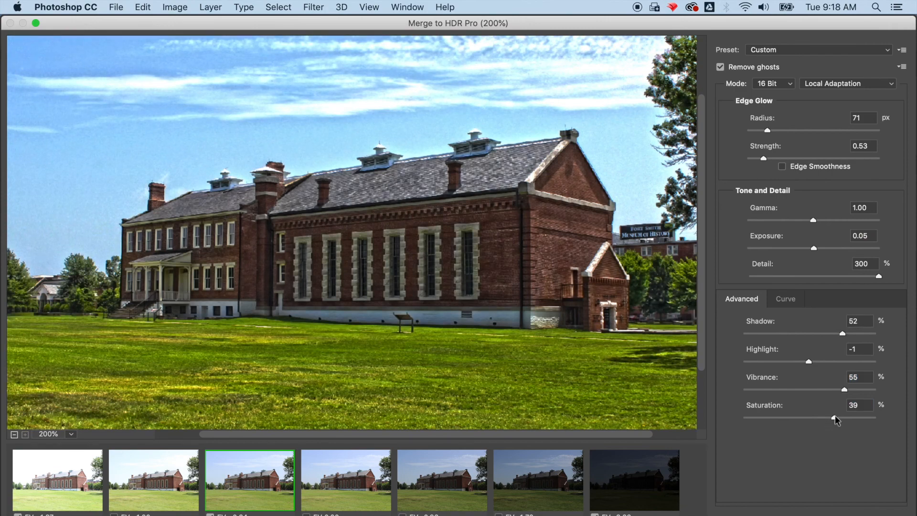
- Set the edge glow Strength to 0.57 and toggle whether the fourth source exposure is included in the merge
{"action": "mouse_move", "coordinate": [764, 158]}
{"action": "left_mouse_down"}
{"action": "mouse_move", "coordinate": [790, 158]}
{"action": "mouse_move", "coordinate": [764, 158]}
{"action": "left_mouse_up"}
{"action": "left_click", "coordinate": [71, 434]}
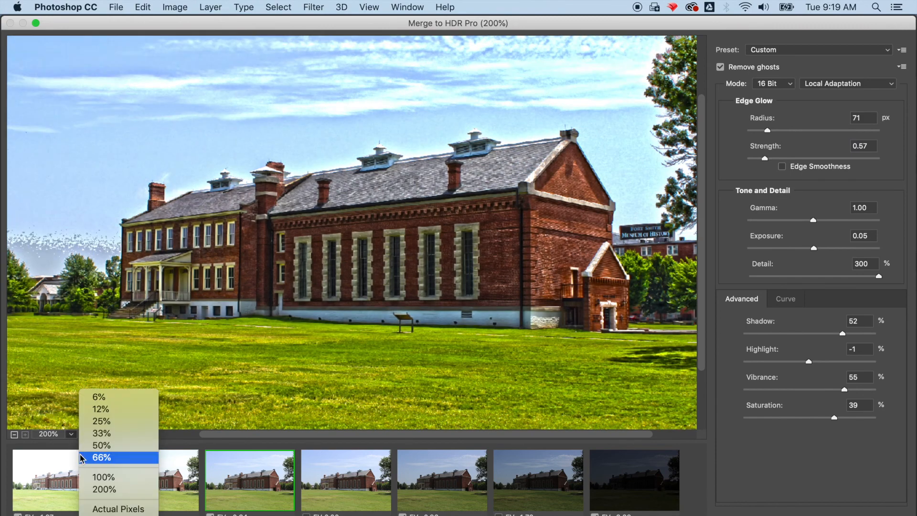
{"action": "left_click", "coordinate": [95, 474]}
{"action": "left_click", "coordinate": [306, 515]}
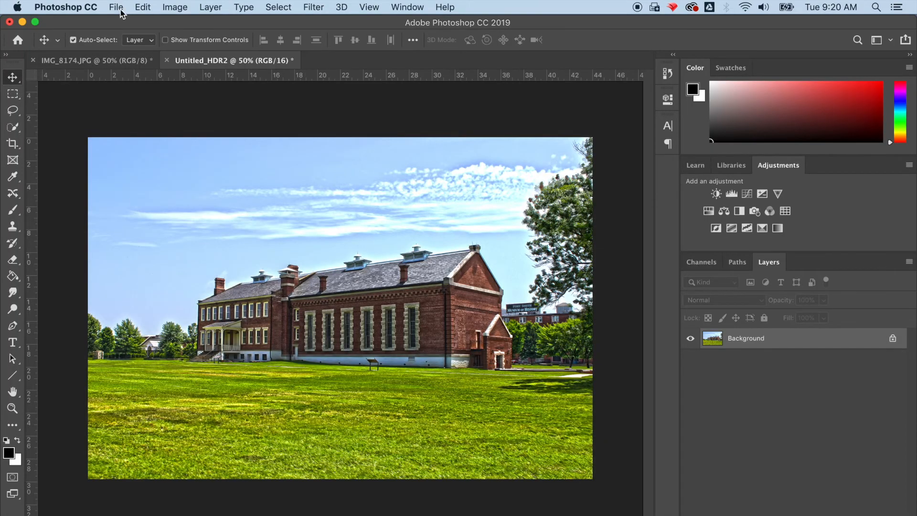
- Save the merged building image as a JPEG named FtSmith at quality 8
{"action": "left_click", "coordinate": [116, 7]}
{"action": "left_click", "coordinate": [154, 137]}
{"action": "left_click", "coordinate": [481, 182]}
{"action": "left_click", "coordinate": [392, 243]}
{"action": "left_click_drag", "start_coordinate": [430, 117], "coordinate": [386, 119]}
{"action": "type", "text": "FtSmith"}
{"action": "left_click", "coordinate": [577, 314]}
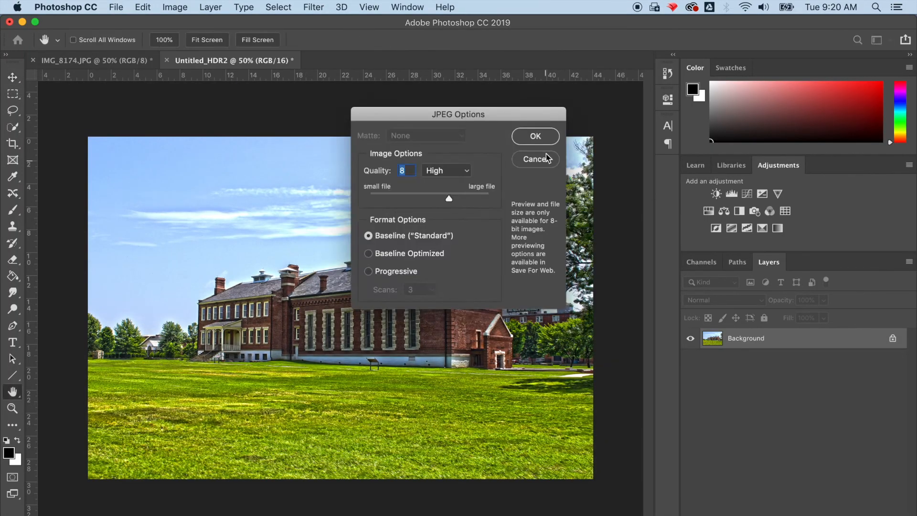
{"action": "left_click", "coordinate": [536, 135]}
- Crop the building image tighter, trimming the sky, the foreground grass and the trees beside the building's far end
{"action": "left_click", "coordinate": [12, 143]}
{"action": "left_click_drag", "start_coordinate": [89, 138], "coordinate": [124, 156]}
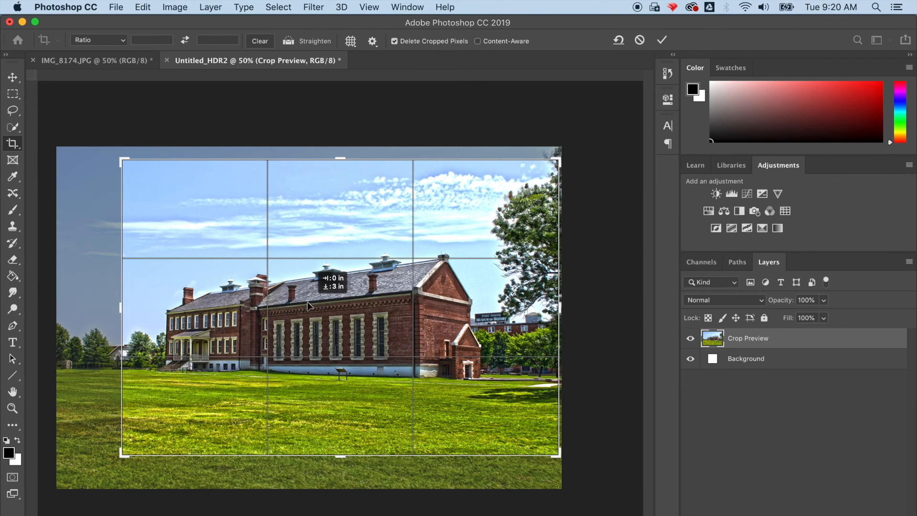
{"action": "key", "text": "Return"}
- Save the cropped building image as a JPEG named FtSmith2 at quality 8
{"action": "left_click", "coordinate": [115, 7]}
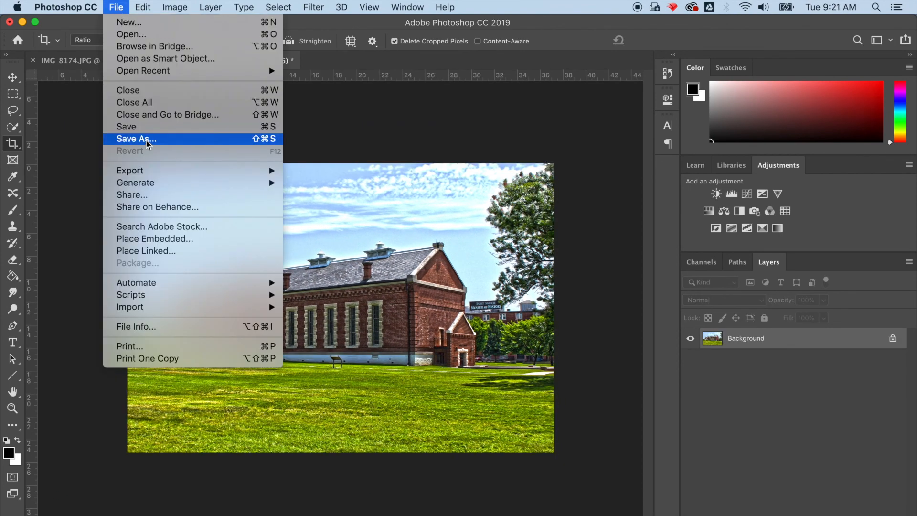
{"action": "left_click", "coordinate": [131, 139]}
{"action": "type", "text": "FtSmith2"}
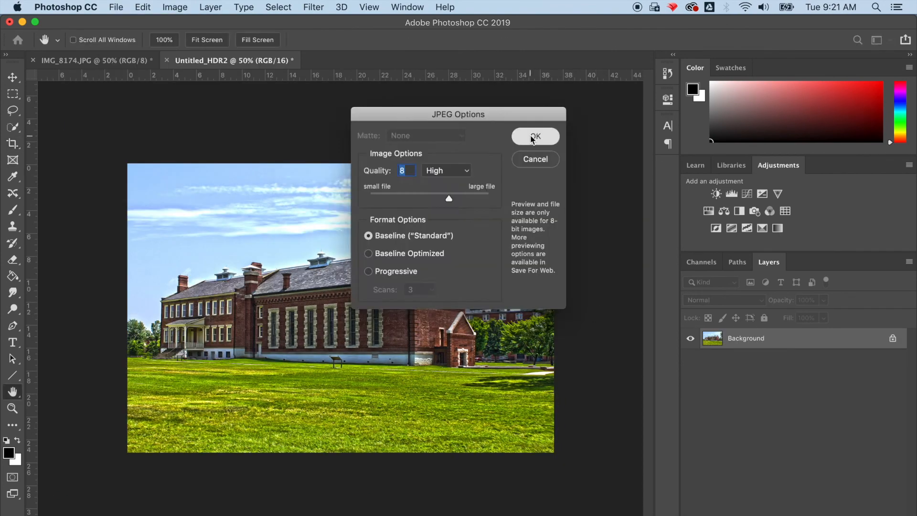
{"action": "left_click", "coordinate": [535, 136]}
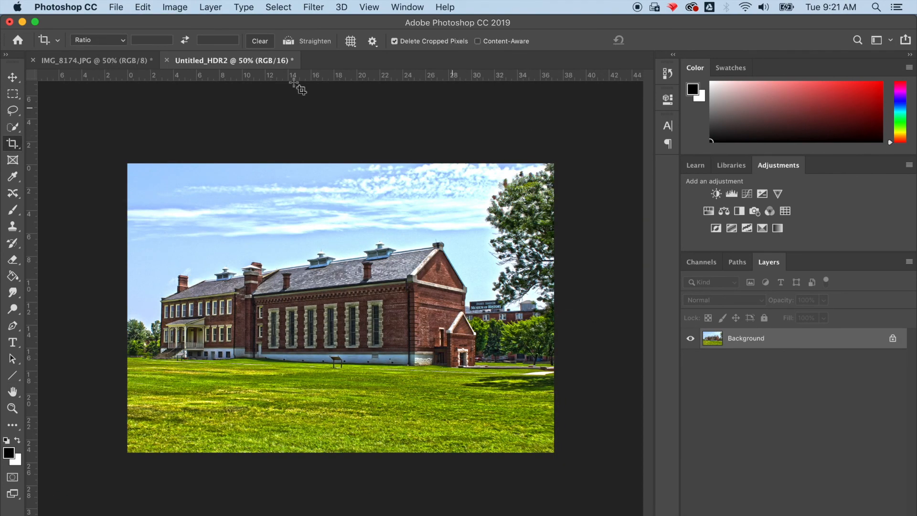
- Open HDR Toning for the cropped building image and adjust its edge glow, Gamma, Detail, Shadow and Highlight by eye
{"action": "left_click", "coordinate": [175, 7]}
{"action": "mouse_move", "coordinate": [288, 48]}
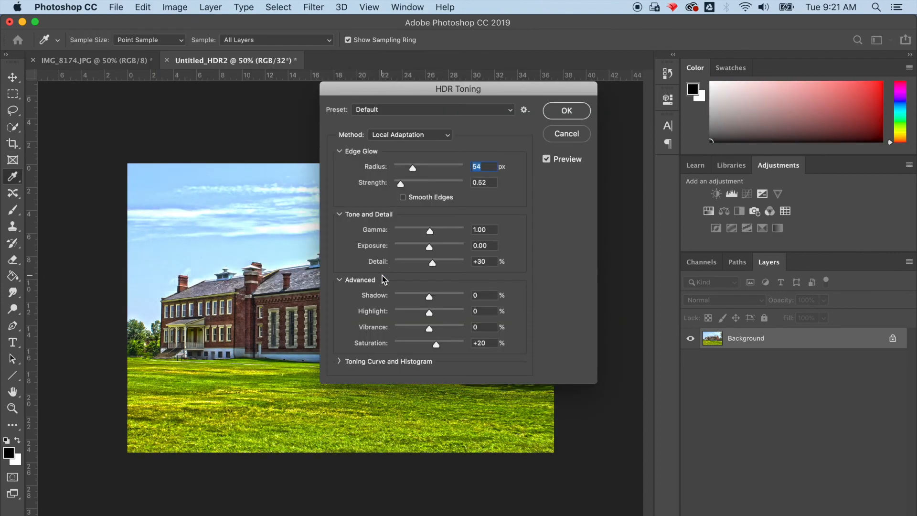
{"action": "left_click_drag", "start_coordinate": [461, 62], "coordinate": [597, 62]}
{"action": "left_click_drag", "start_coordinate": [562, 237], "coordinate": [640, 233]}
{"action": "mouse_move", "coordinate": [574, 206]}
{"action": "left_mouse_down"}
{"action": "mouse_move", "coordinate": [604, 208]}
{"action": "mouse_move", "coordinate": [576, 206]}
{"action": "left_mouse_up"}
{"action": "left_click_drag", "start_coordinate": [546, 159], "coordinate": [536, 141]}
{"action": "left_click_drag", "start_coordinate": [574, 271], "coordinate": [507, 273]}
{"action": "left_click_drag", "start_coordinate": [574, 287], "coordinate": [593, 318]}
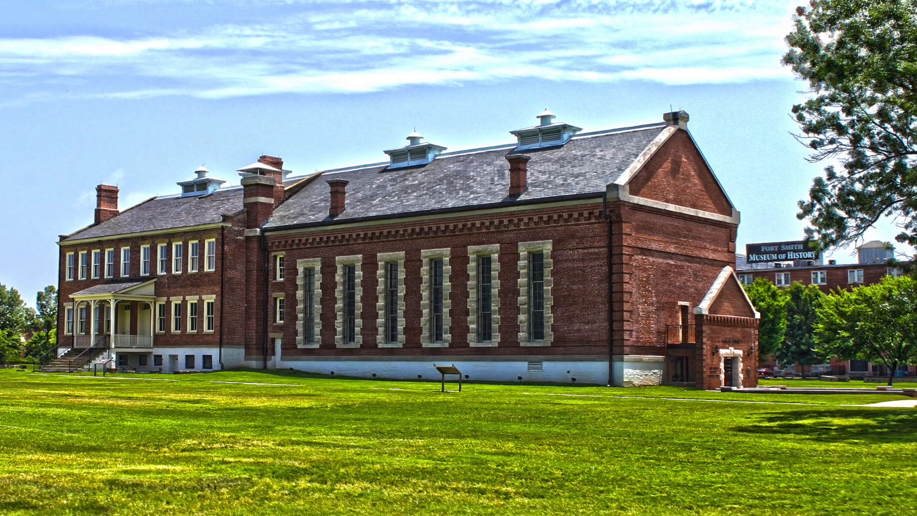